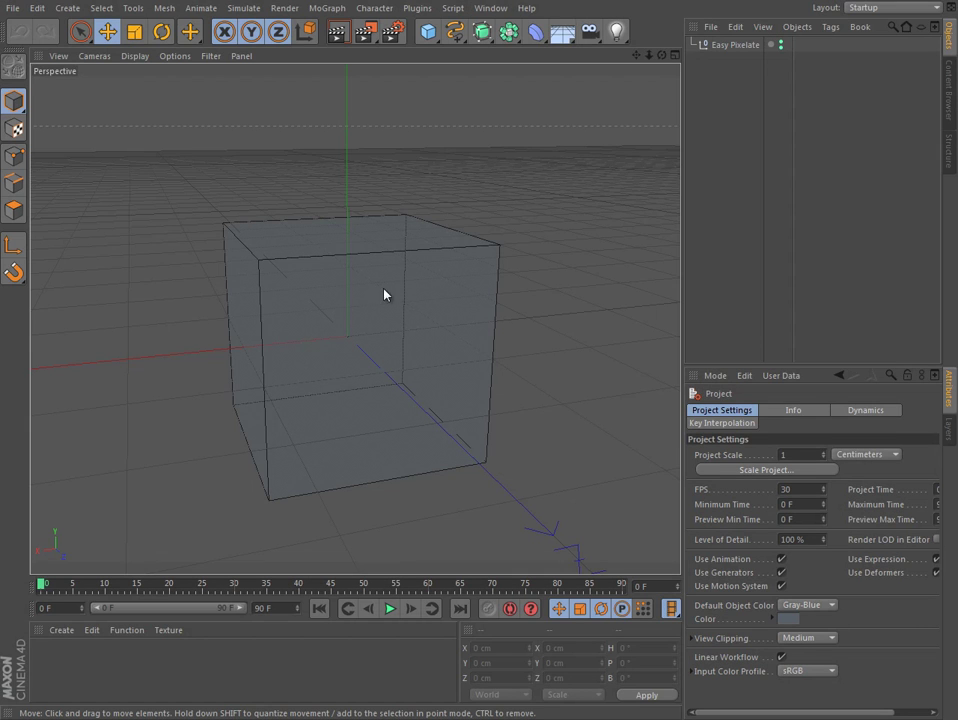
Step: Orbit the viewport to inspect the Easy Pixelate wireframe cube
{"action": "mouse_move", "coordinate": [385, 293]}
{"action": "left_mouse_down", "text": "alt"}
{"action": "mouse_move", "coordinate": [428, 291]}
{"action": "mouse_move", "coordinate": [305, 286]}
{"action": "left_mouse_up", "text": "alt"}
Step: Add a Sphere and link it into Easy Pixelate's Object field to voxelise it
{"action": "left_click", "coordinate": [428, 31]}
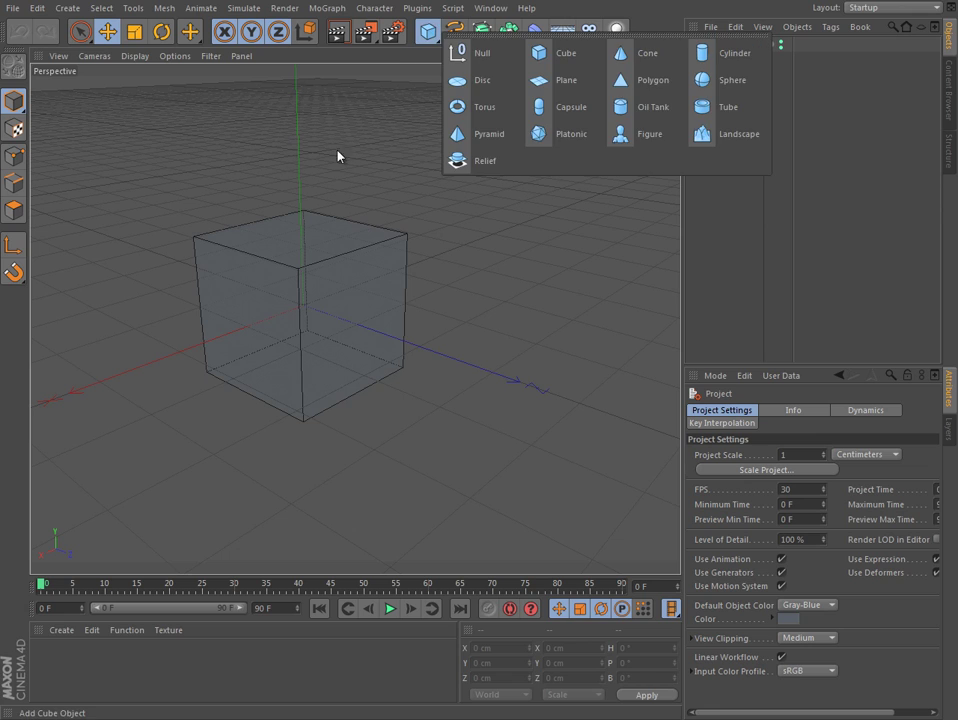
{"action": "left_click", "coordinate": [715, 85]}
{"action": "left_click_drag", "start_coordinate": [725, 60], "coordinate": [730, 88]}
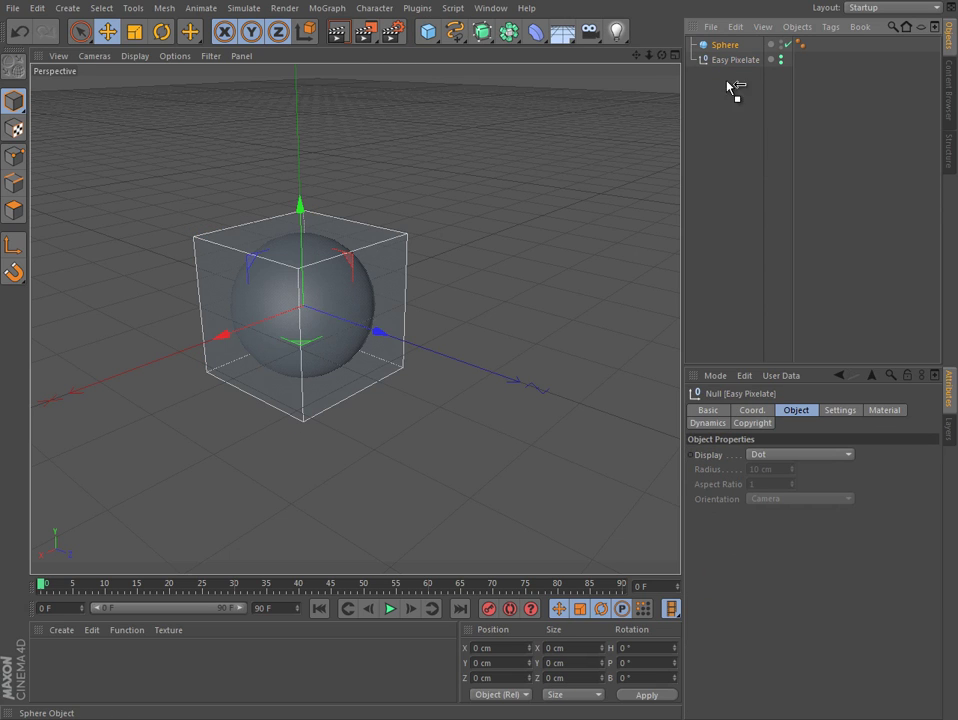
{"action": "mouse_move", "coordinate": [856, 438]}
{"action": "left_mouse_down"}
{"action": "mouse_move", "coordinate": [857, 412]}
{"action": "mouse_move", "coordinate": [917, 629]}
{"action": "left_mouse_up"}
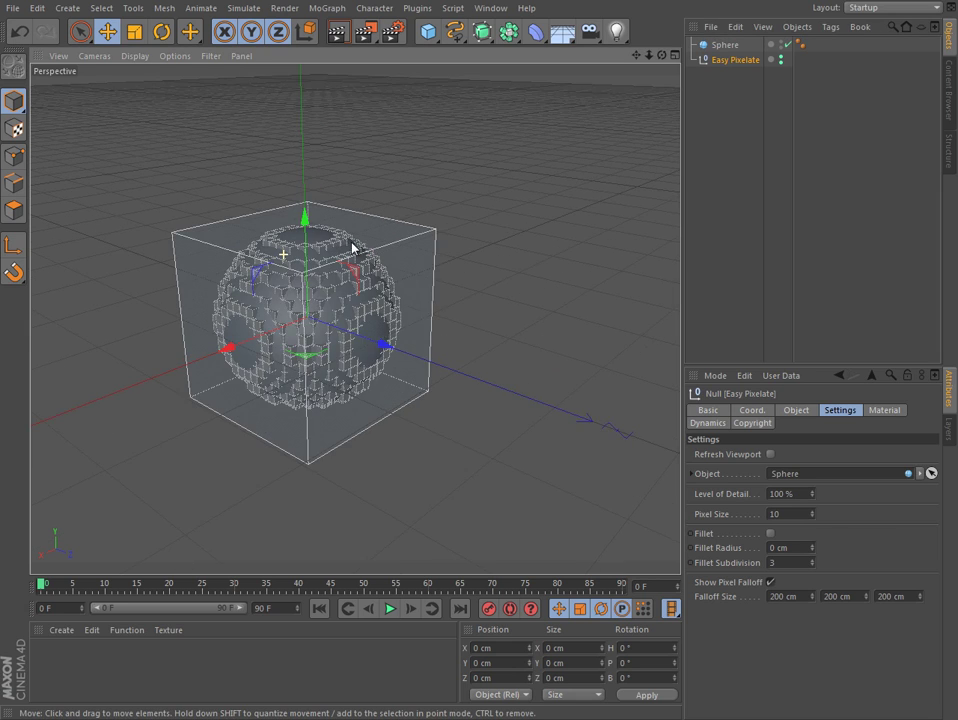
{"action": "scroll", "coordinate": [365, 242], "scroll_direction": "up", "scroll_amount": 3}
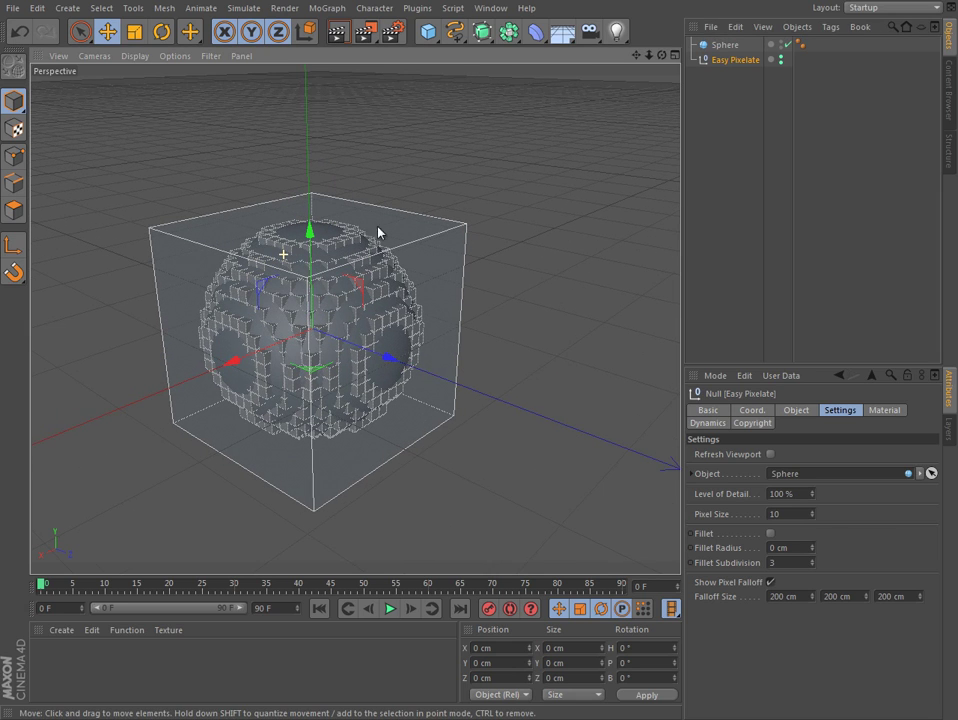
Step: Hide the source Sphere and set the Pixel Size to 12, refreshing the viewport
{"action": "left_click", "coordinate": [777, 46]}
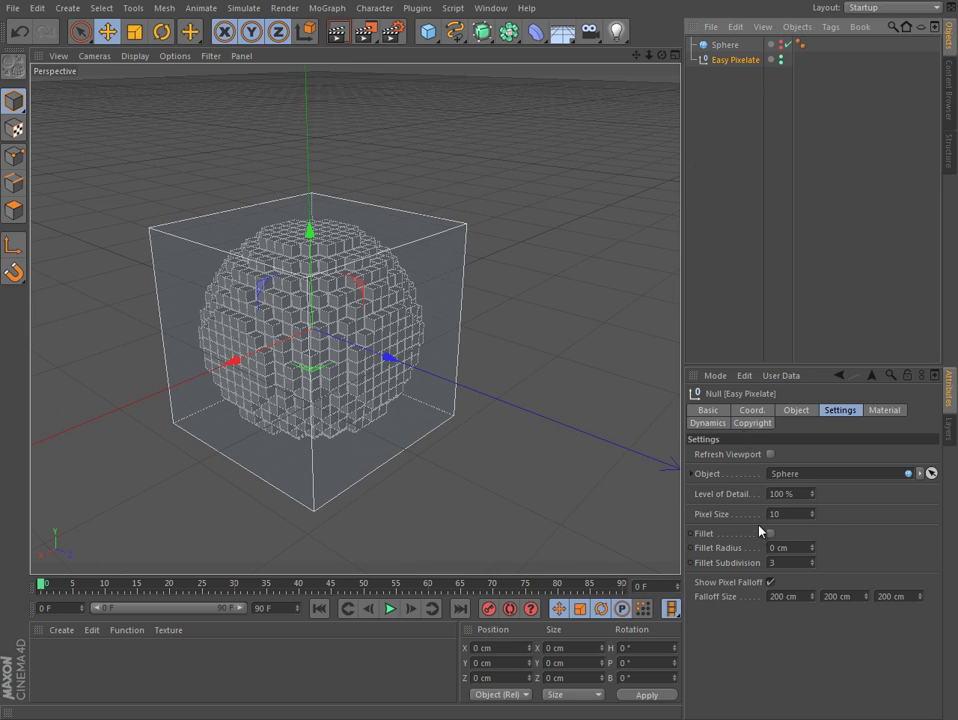
{"action": "double_click", "coordinate": [783, 513]}
{"action": "type", "text": "12"}
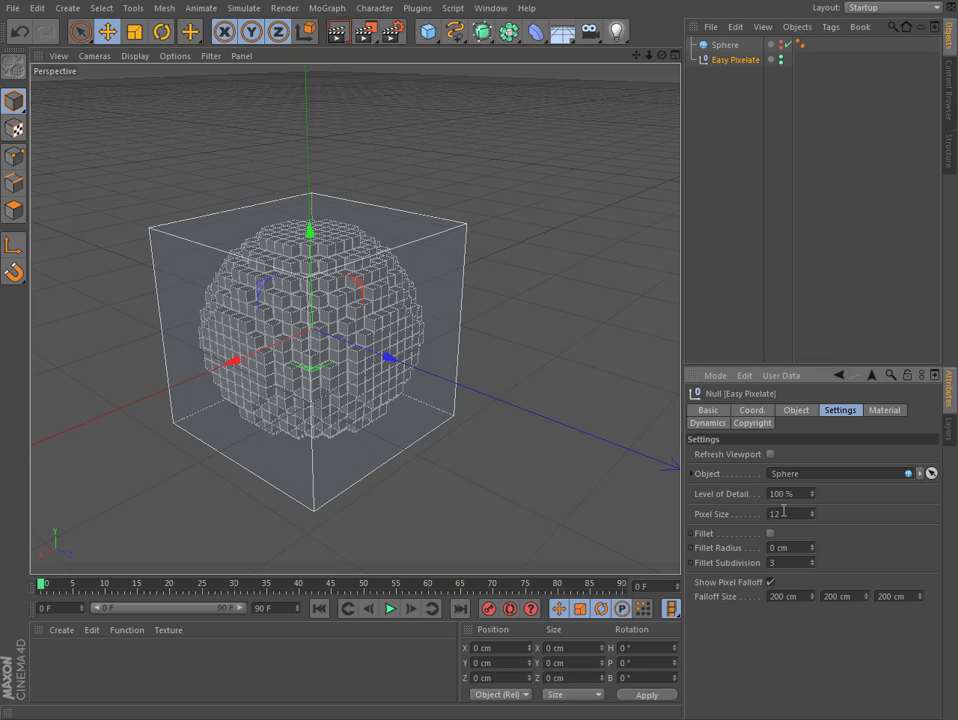
{"action": "key", "text": "Return"}
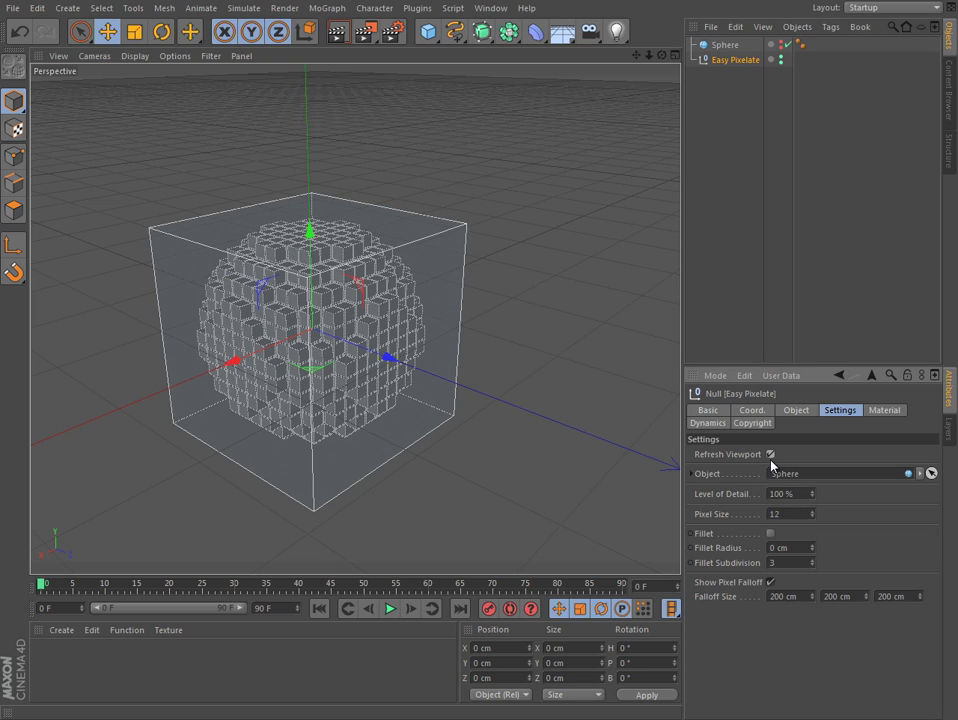
{"action": "left_click", "coordinate": [770, 454]}
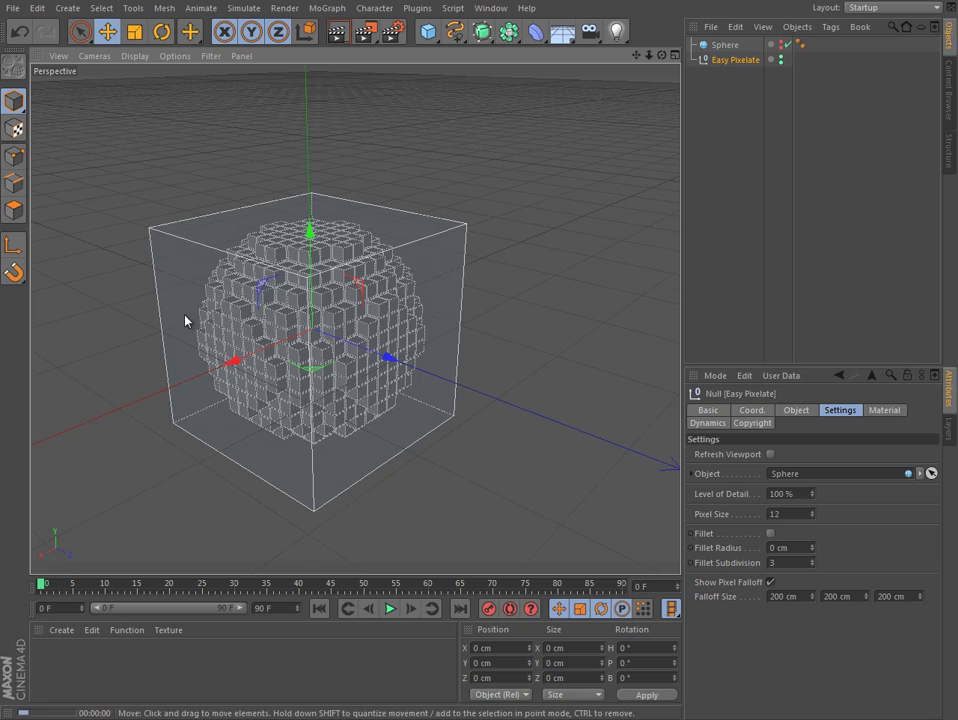
{"action": "key", "text": "ctrl+r"}
Step: Turn on Fillet and set the Fillet Radius to 0.1 cm
{"action": "left_click", "coordinate": [770, 533]}
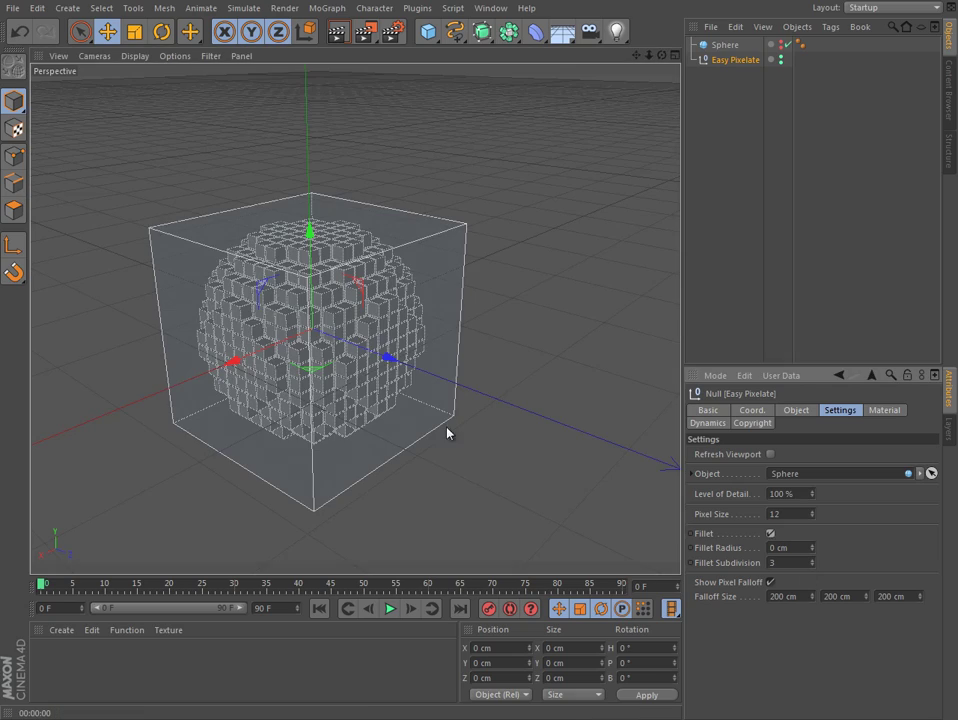
{"action": "scroll", "coordinate": [364, 315], "scroll_direction": "up", "scroll_amount": 3}
{"action": "scroll", "coordinate": [490, 298], "scroll_direction": "up", "scroll_amount": 4}
{"action": "scroll", "coordinate": [500, 355], "scroll_direction": "up", "scroll_amount": 3}
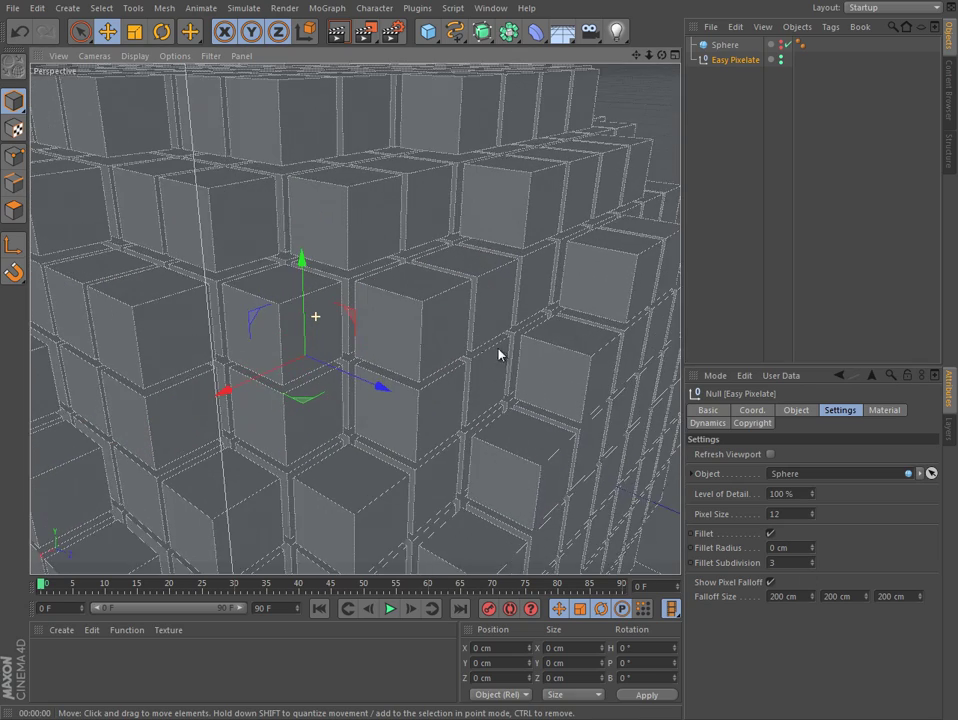
{"action": "scroll", "coordinate": [287, 355], "scroll_direction": "up", "scroll_amount": 3}
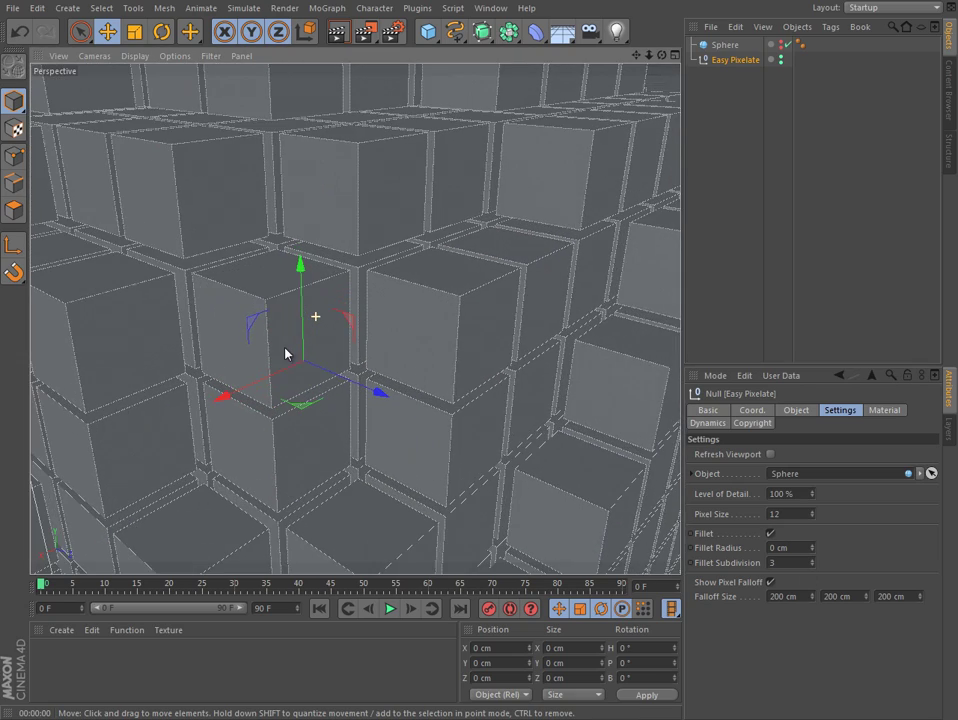
{"action": "left_click", "coordinate": [795, 547]}
{"action": "type", "text": "1"}
{"action": "key", "text": "Return"}
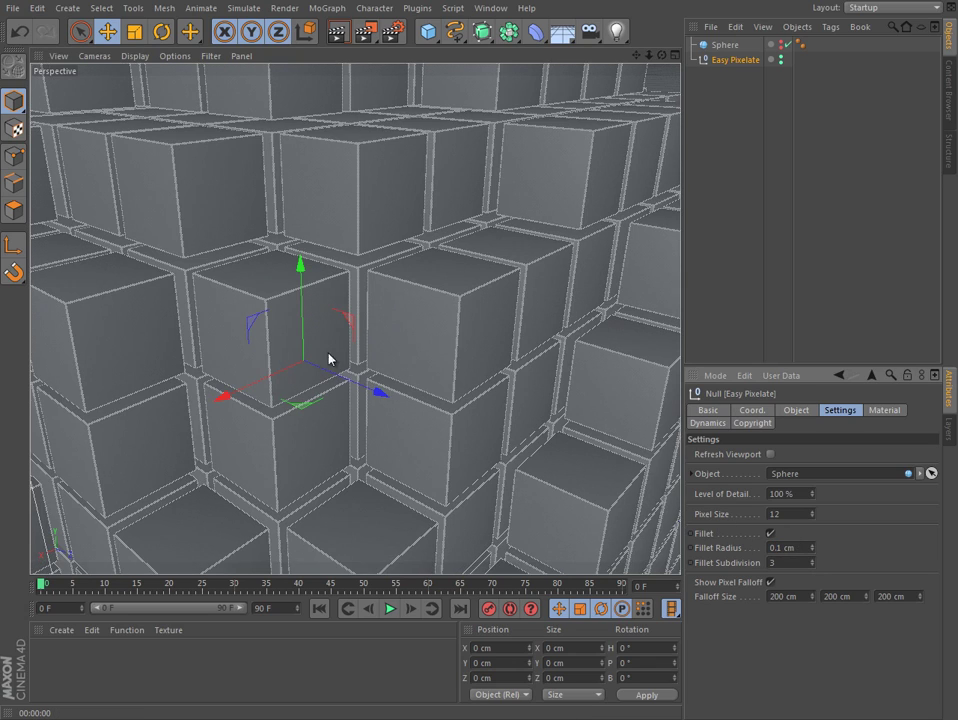
Step: Set the Fillet Subdivision count to 2
{"action": "scroll", "coordinate": [331, 357], "scroll_direction": "down", "scroll_amount": 2}
{"action": "scroll", "coordinate": [278, 293], "scroll_direction": "down", "scroll_amount": 4}
{"action": "scroll", "coordinate": [175, 319], "scroll_direction": "down", "scroll_amount": 1}
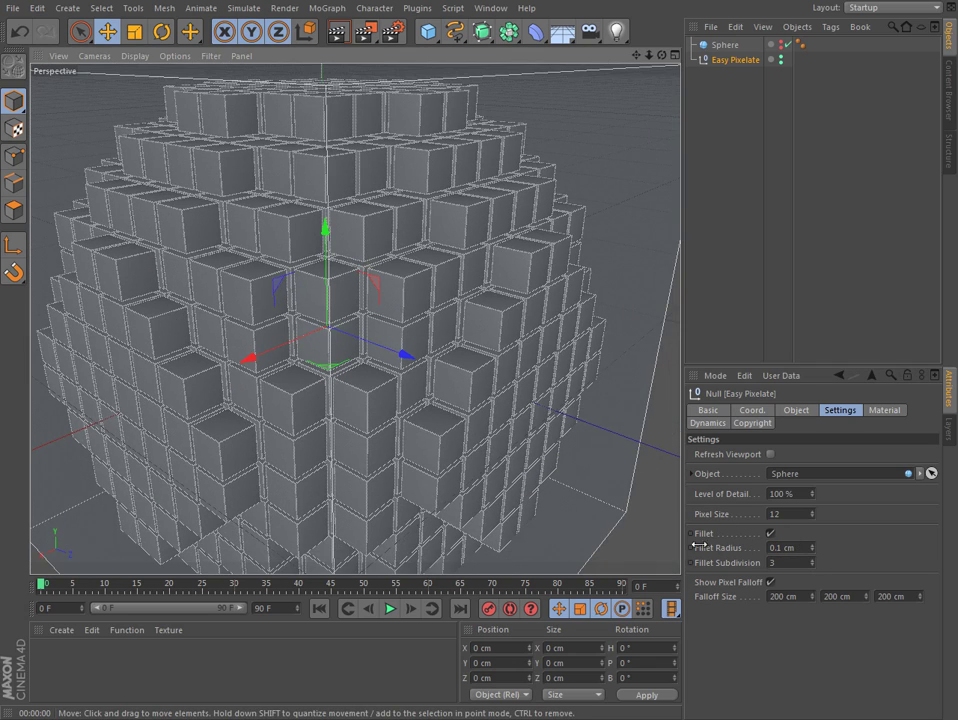
{"action": "double_click", "coordinate": [791, 561]}
{"action": "type", "text": "1"}
{"action": "key", "text": "Return"}
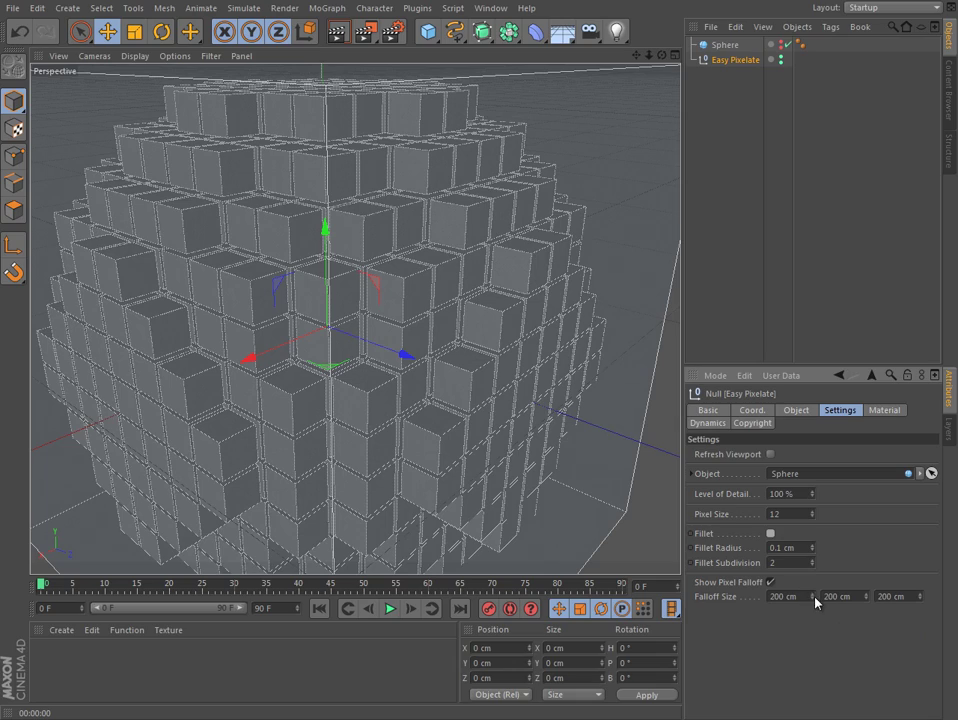
Step: Shrink Falloff Size to X 114 cm and Y 141 cm, and hide the falloff box
{"action": "left_click_drag", "start_coordinate": [814, 596], "coordinate": [812, 614]}
{"action": "scroll", "coordinate": [487, 312], "scroll_direction": "down", "scroll_amount": 5}
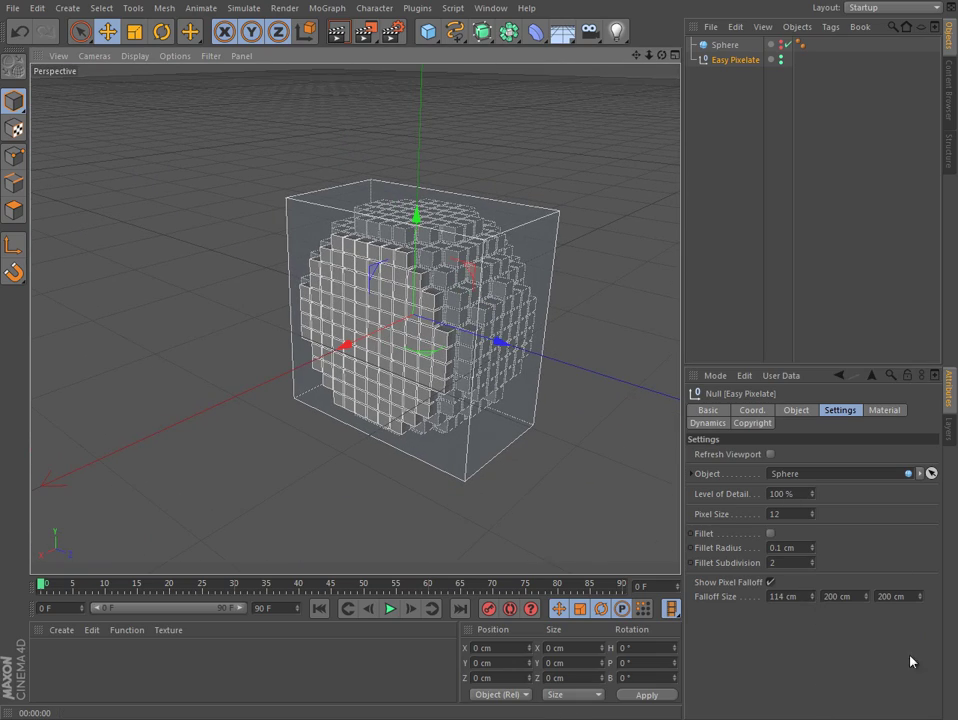
{"action": "left_click_drag", "start_coordinate": [866, 596], "coordinate": [868, 618]}
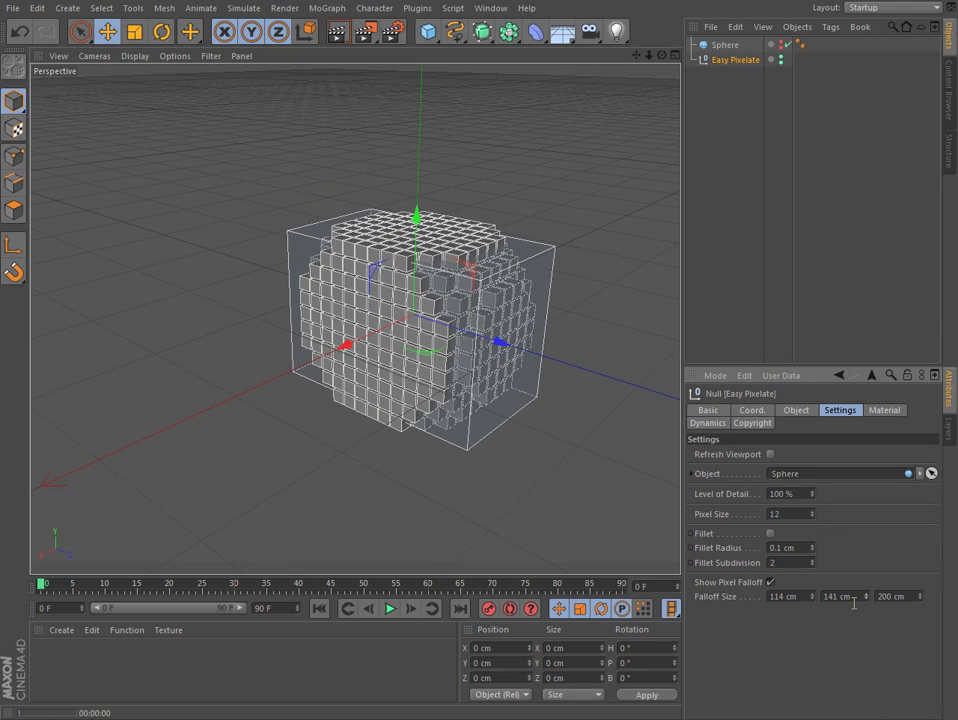
{"action": "key", "text": "ctrl+r"}
{"action": "left_click", "coordinate": [771, 584]}
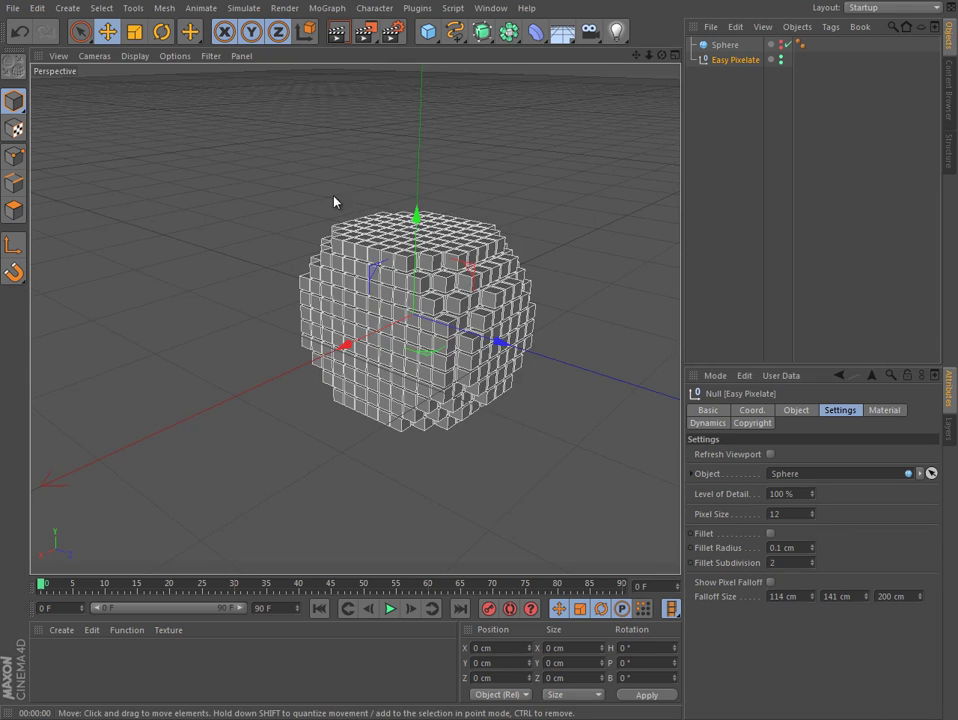
{"action": "left_click_drag", "start_coordinate": [332, 199], "coordinate": [409, 499], "text": "alt"}
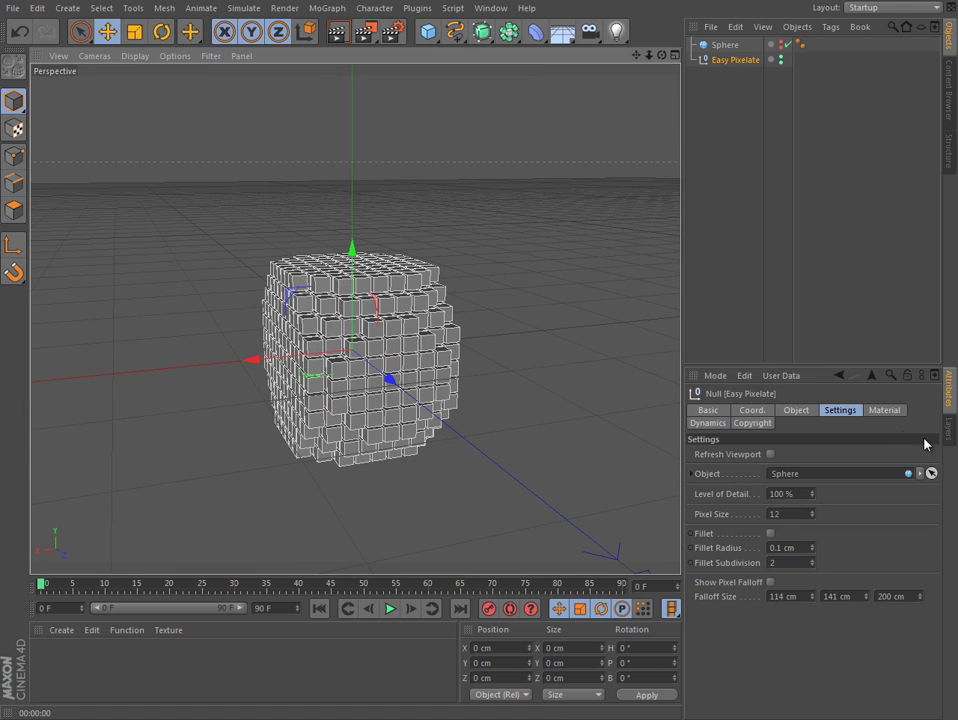
Step: Start an enlarged Interactive Render Region over the cubes and add a Sky object
{"action": "left_click", "coordinate": [884, 410]}
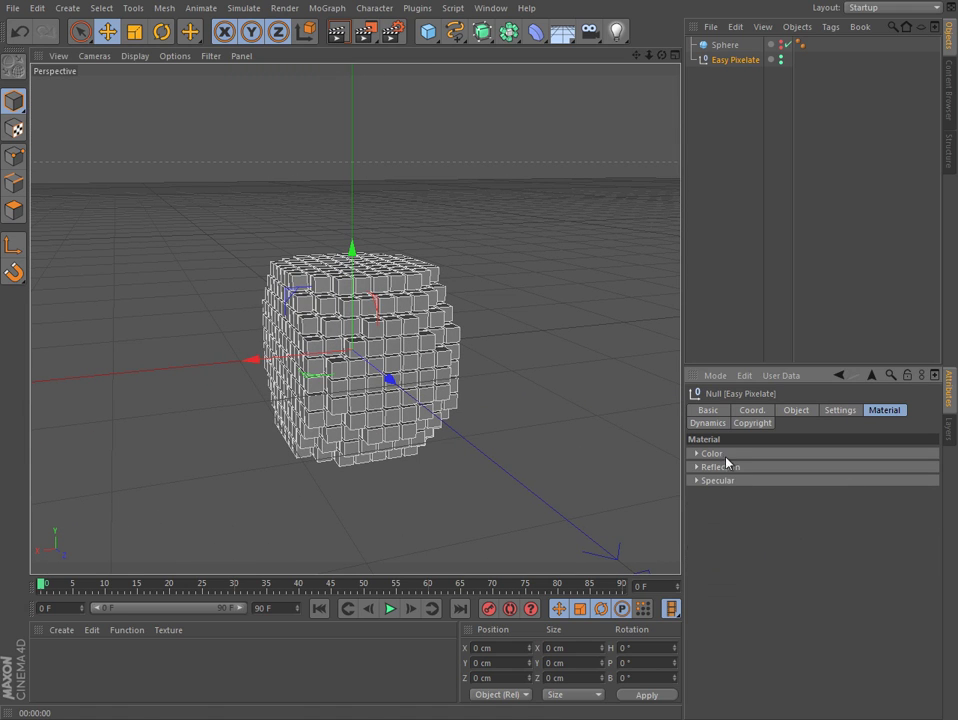
{"action": "left_click", "coordinate": [365, 33]}
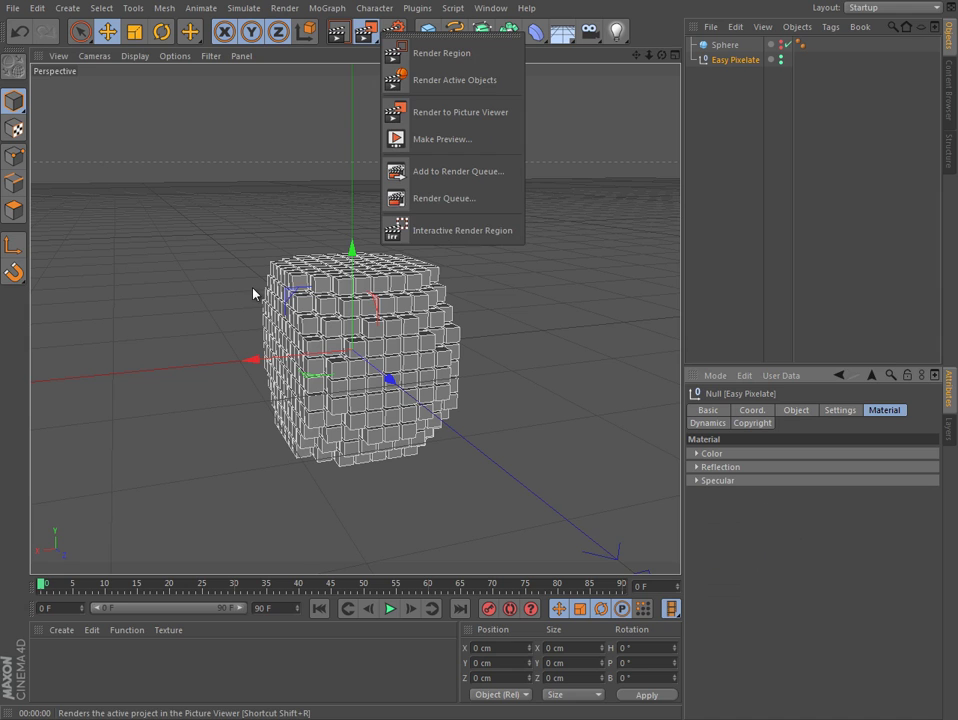
{"action": "left_click", "coordinate": [440, 230]}
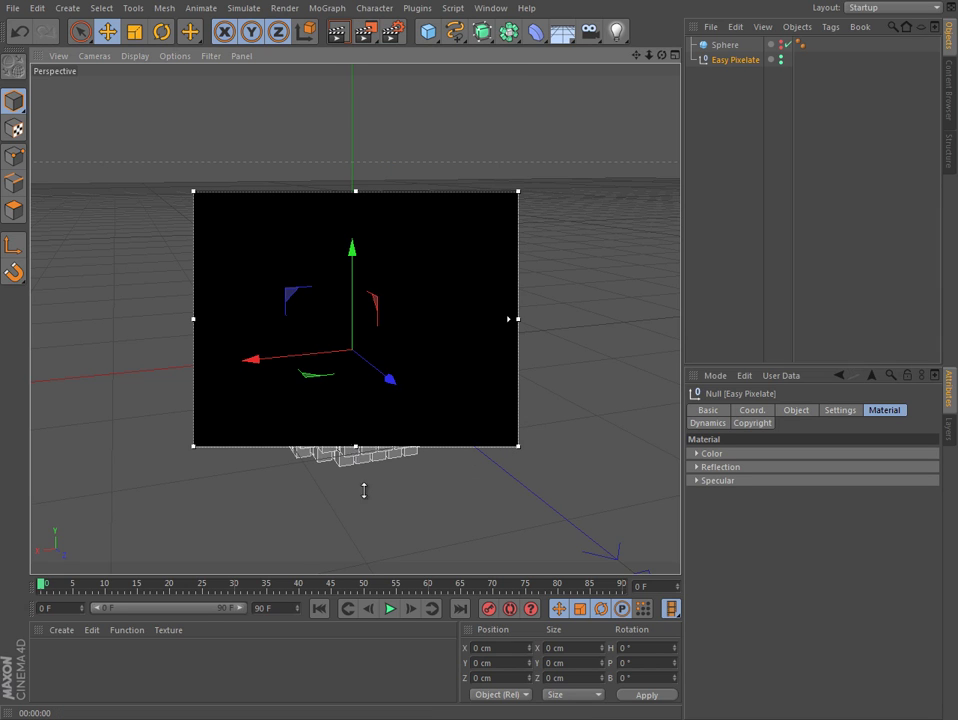
{"action": "left_click_drag", "start_coordinate": [356, 446], "coordinate": [356, 538]}
{"action": "left_click_drag", "start_coordinate": [487, 187], "coordinate": [477, 165], "text": "alt"}
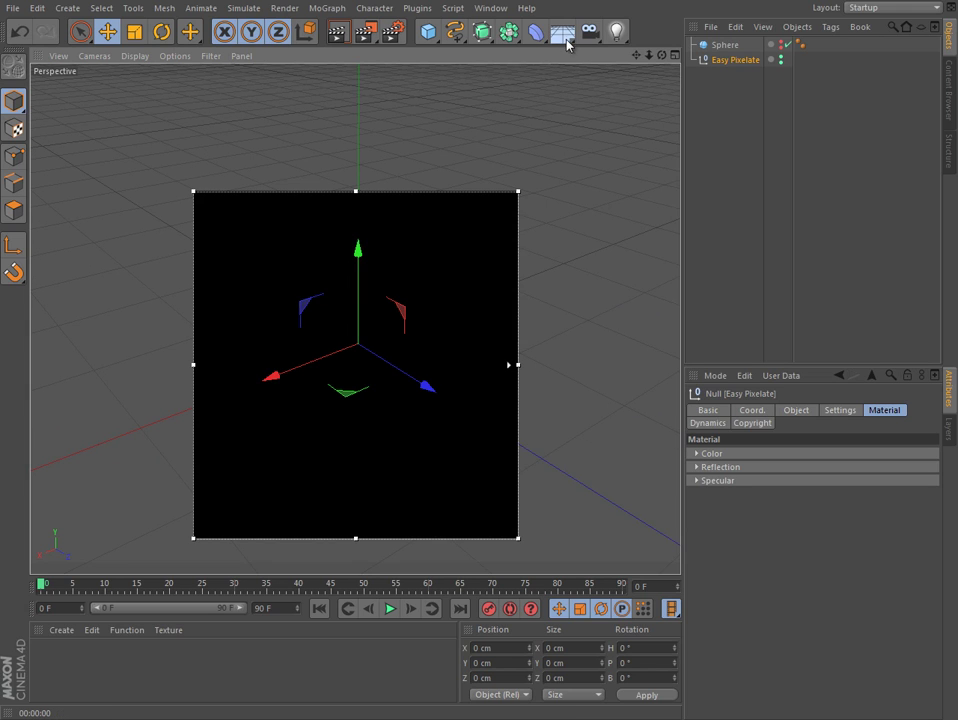
{"action": "left_click_drag", "start_coordinate": [561, 43], "coordinate": [620, 79]}
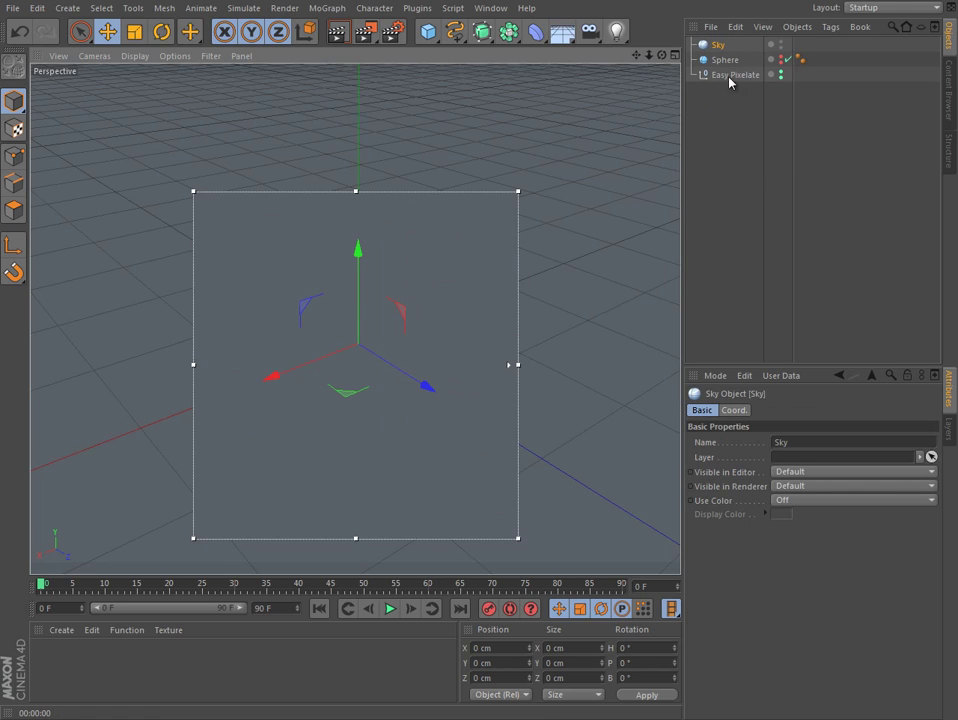
Step: Switch Easy Pixelate's Color Mode to Single Color and reveal its lavender-blue swatch
{"action": "left_click", "coordinate": [730, 75]}
{"action": "left_click", "coordinate": [744, 454]}
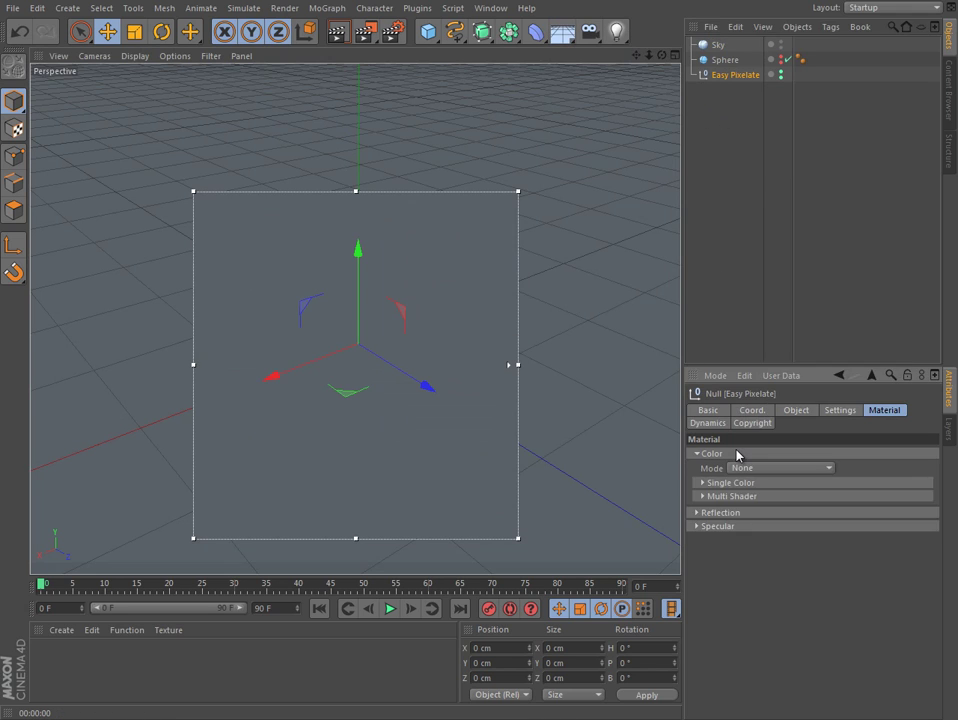
{"action": "left_click", "coordinate": [765, 467]}
{"action": "left_click", "coordinate": [752, 498]}
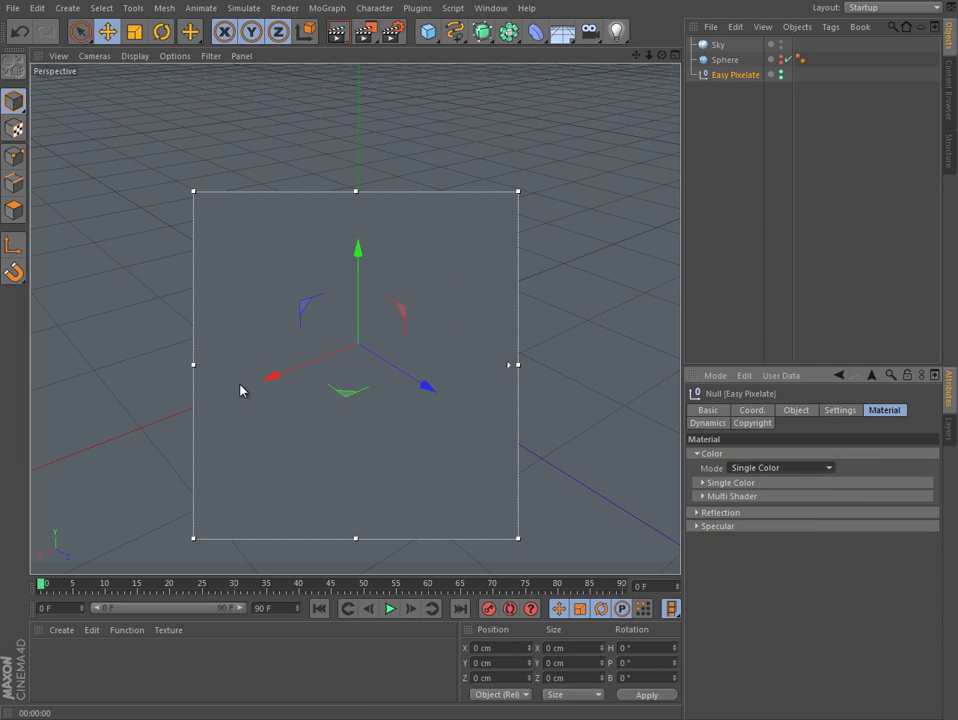
{"action": "left_click", "coordinate": [337, 31]}
{"action": "left_click_drag", "start_coordinate": [365, 31], "coordinate": [368, 201]}
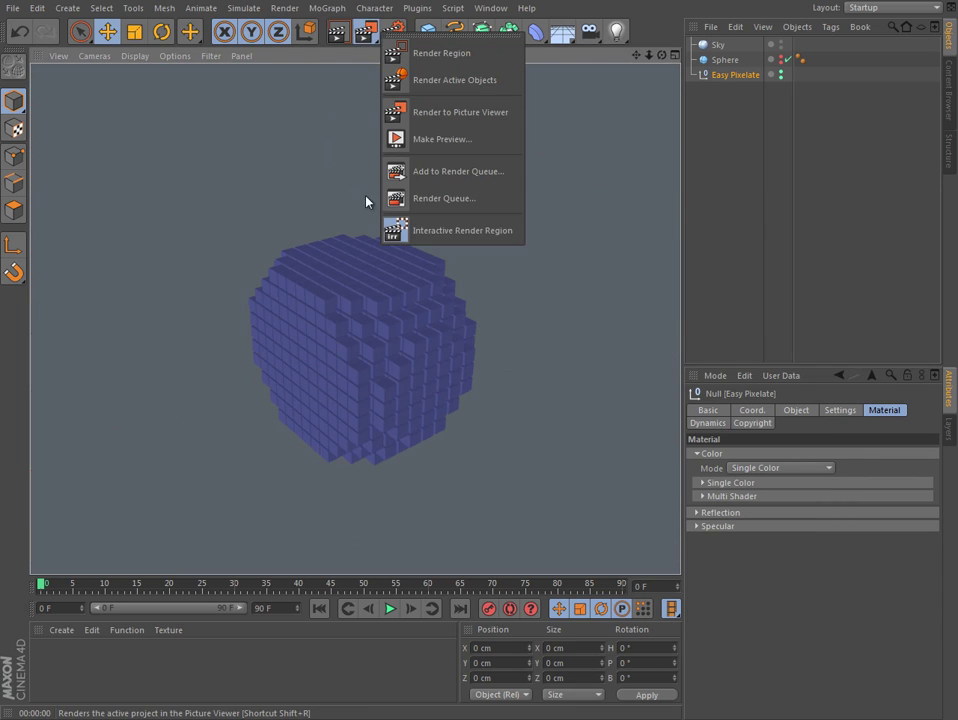
{"action": "left_click_drag", "start_coordinate": [365, 30], "coordinate": [450, 227]}
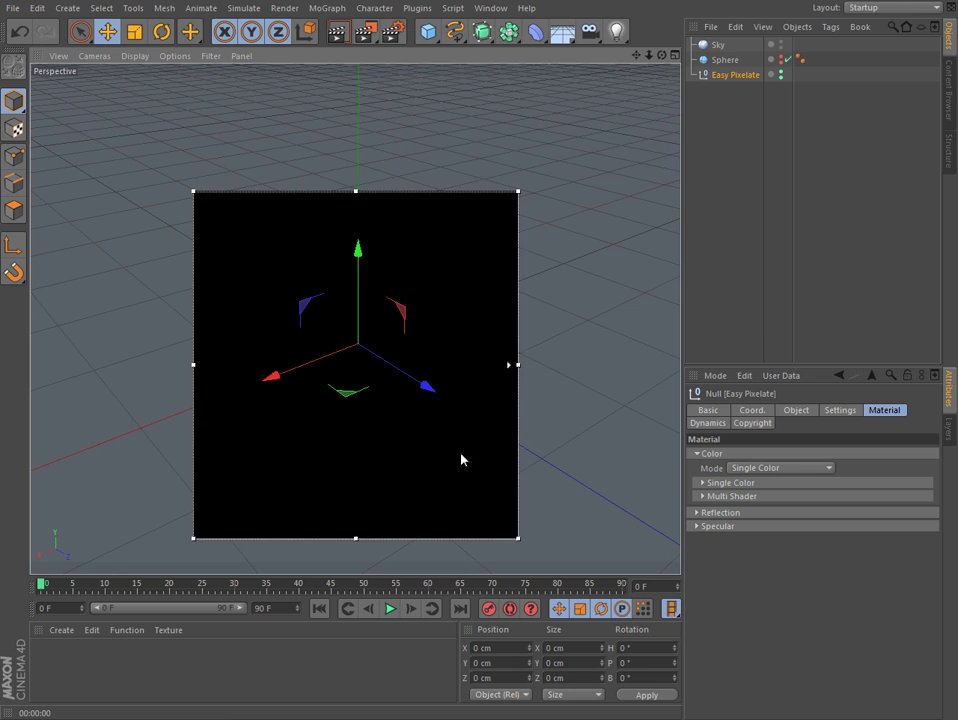
{"action": "left_click", "coordinate": [820, 467]}
{"action": "left_click", "coordinate": [812, 477]}
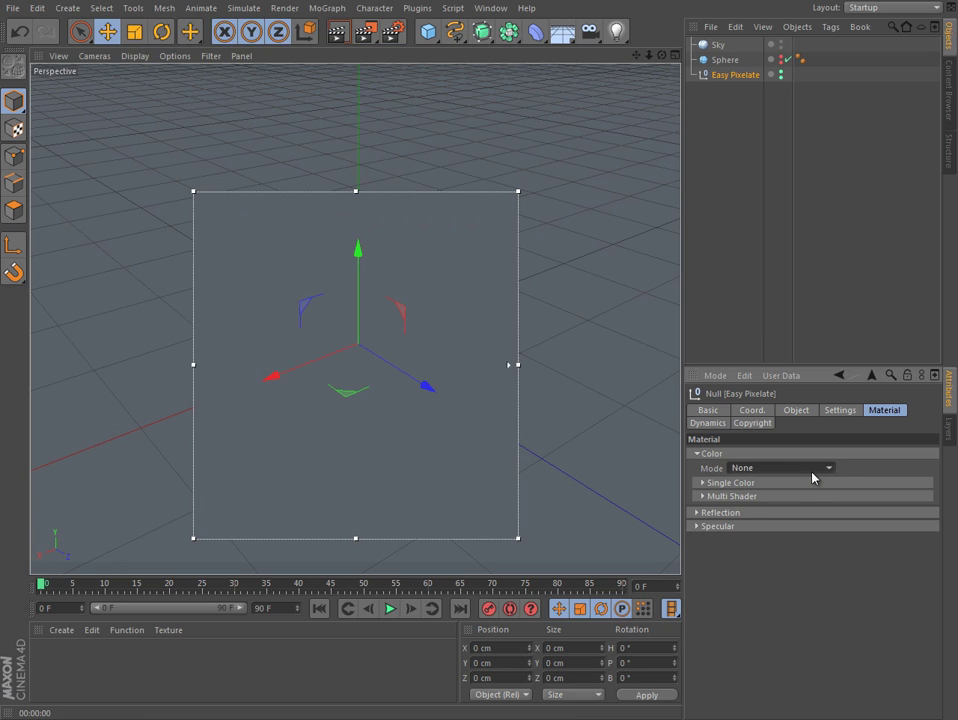
{"action": "mouse_move", "coordinate": [365, 31]}
{"action": "left_mouse_down"}
{"action": "mouse_move", "coordinate": [391, 227]}
{"action": "mouse_move", "coordinate": [466, 263]}
{"action": "mouse_move", "coordinate": [567, 342]}
{"action": "left_mouse_up"}
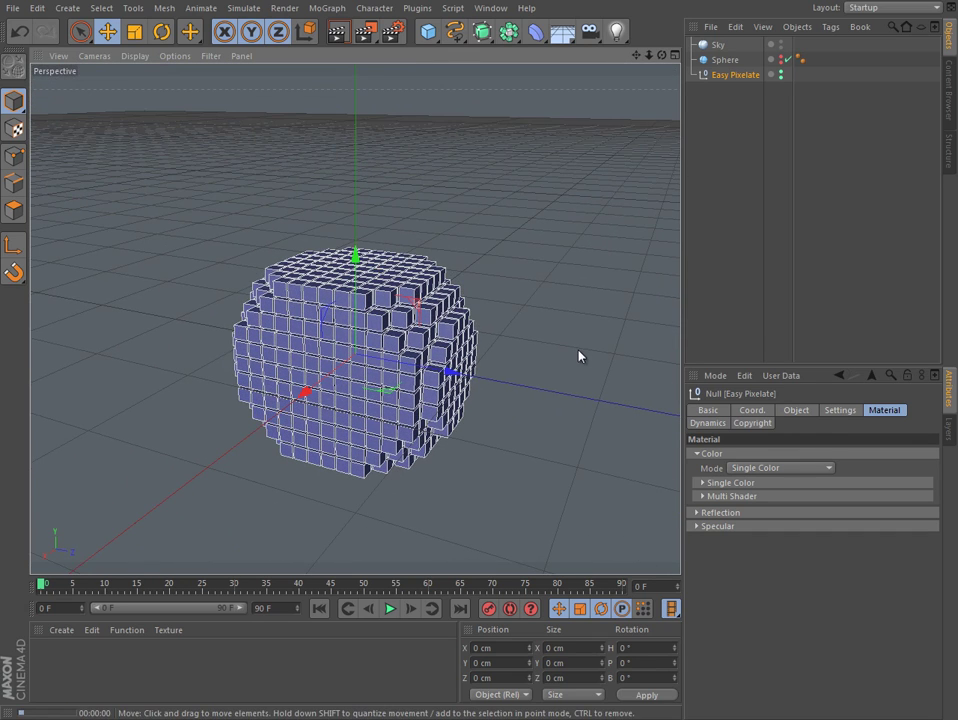
{"action": "key", "text": "ctrl+r"}
{"action": "left_click", "coordinate": [735, 483]}
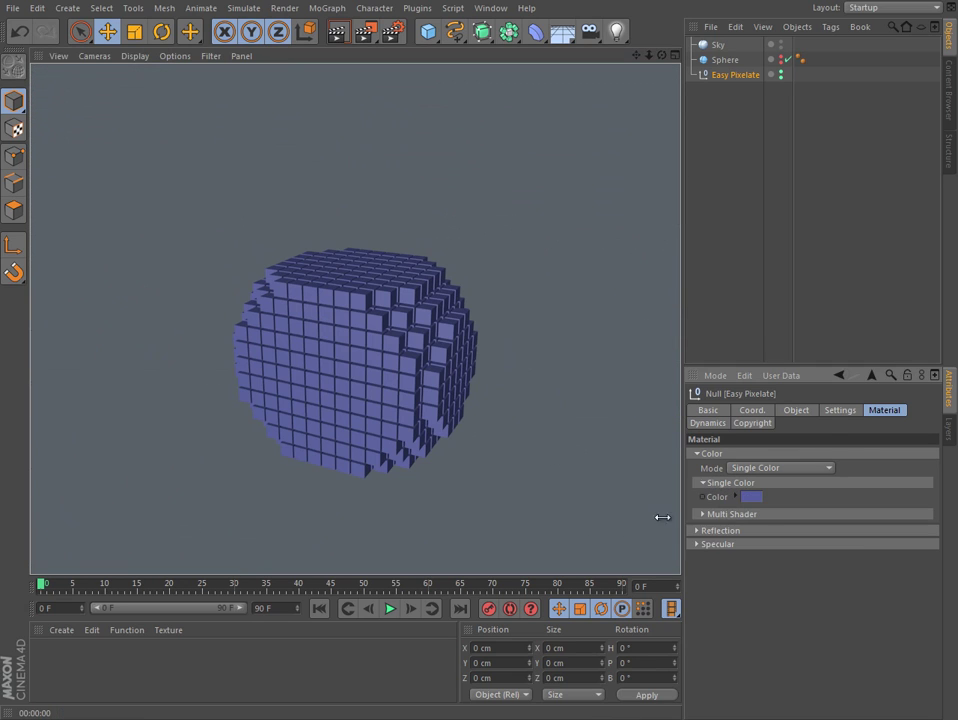
Step: Make the single colour bright blue, then switch Color Mode to Multi Shader
{"action": "left_click", "coordinate": [755, 500]}
{"action": "left_click", "coordinate": [746, 460]}
{"action": "key", "text": "Return"}
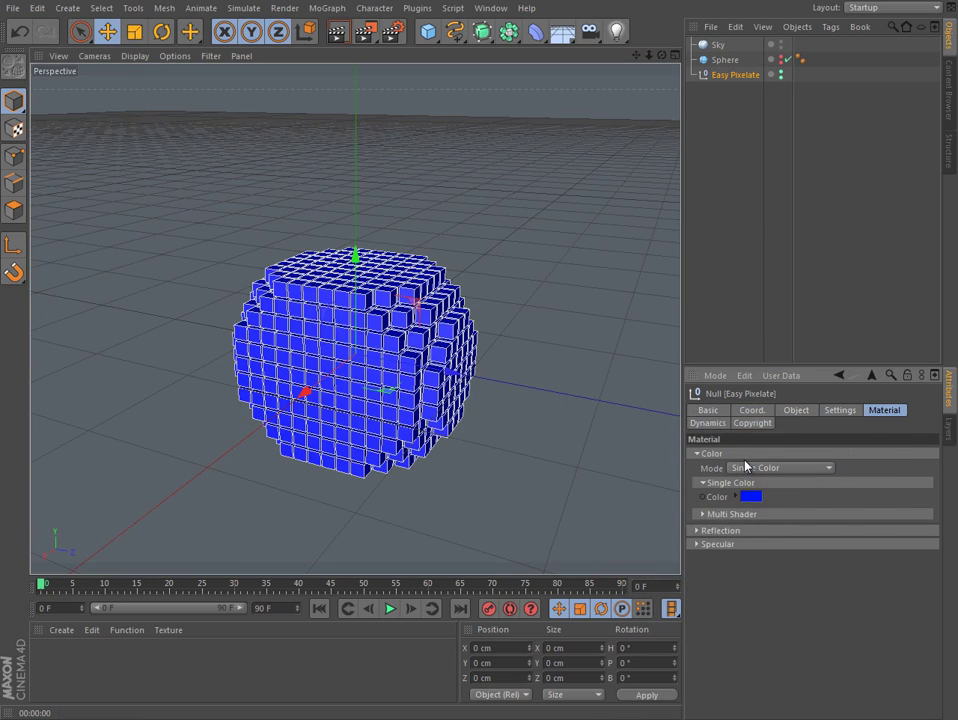
{"action": "left_click", "coordinate": [768, 471]}
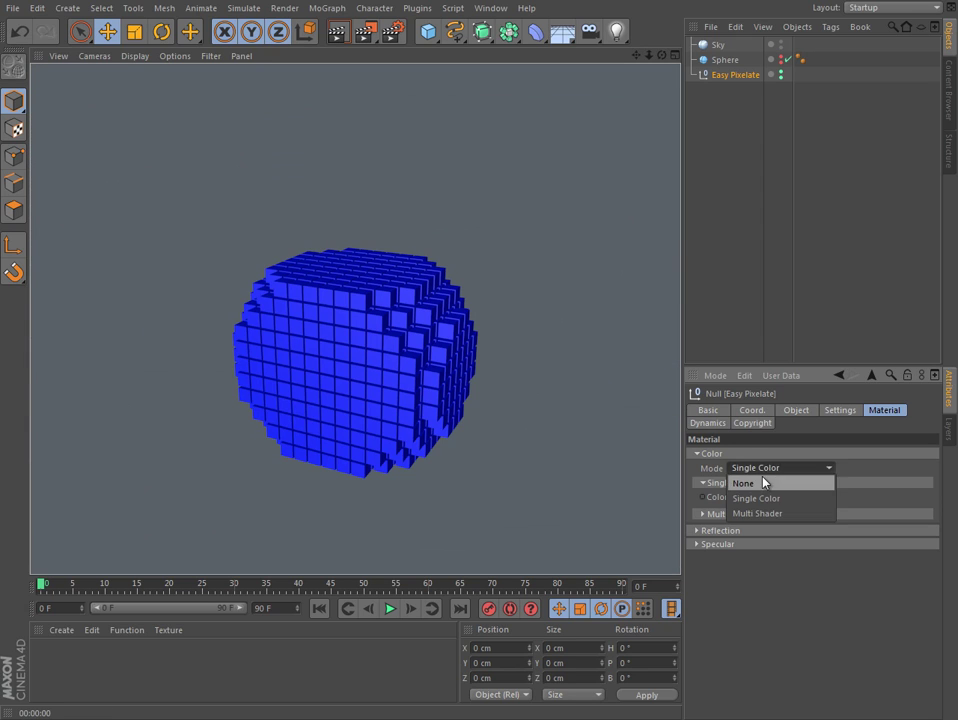
{"action": "left_click", "coordinate": [751, 514]}
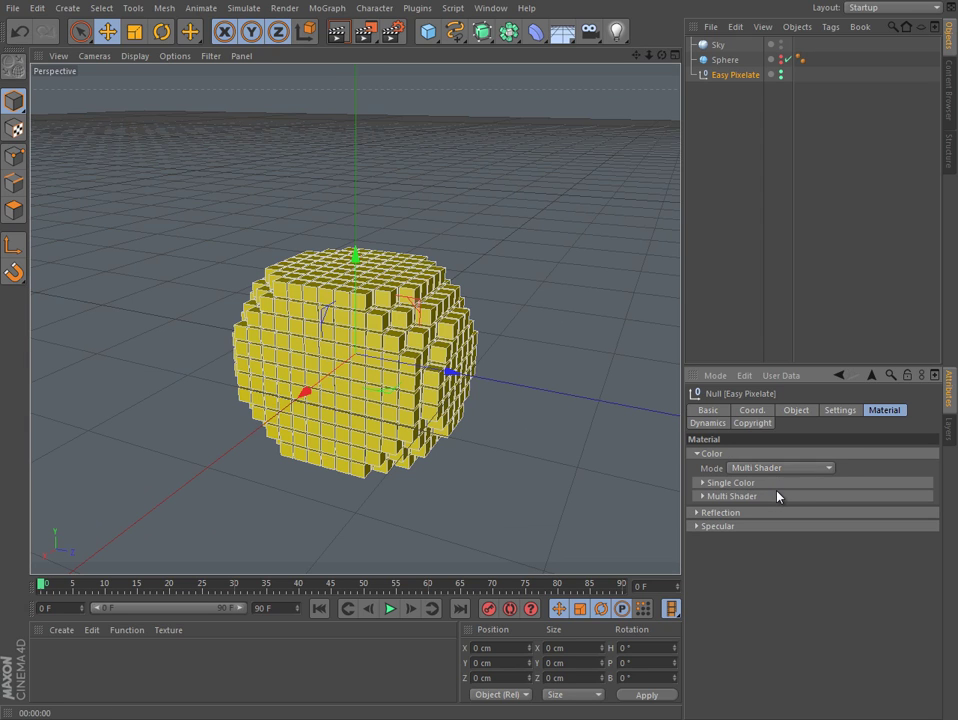
{"action": "left_click", "coordinate": [775, 497]}
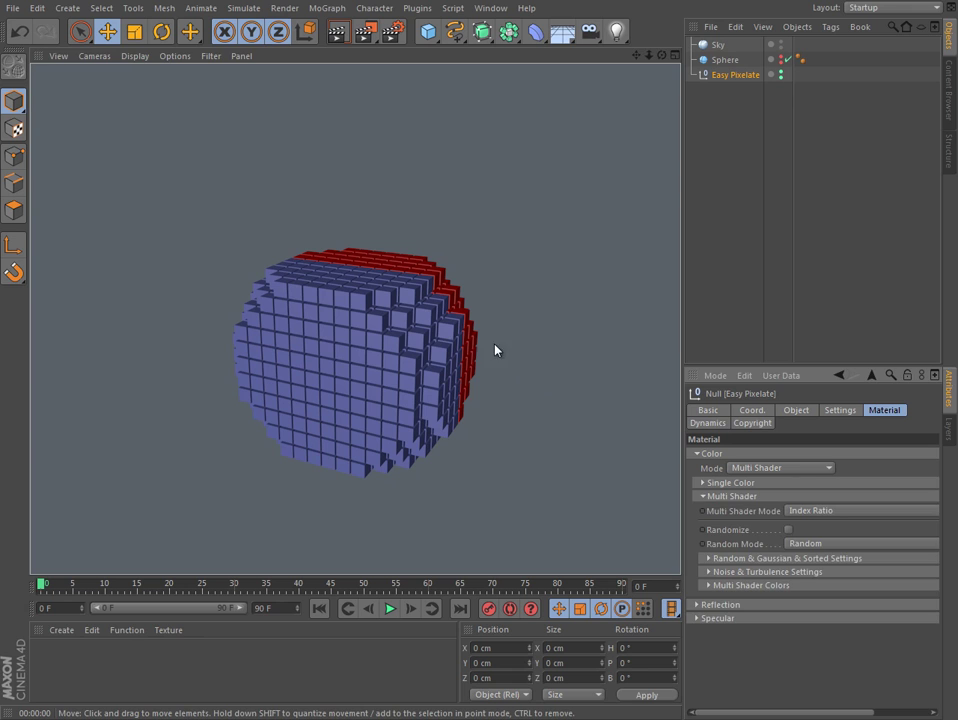
Step: Raise the Multi Shader number of colours to 6 and preview the render
{"action": "mouse_move", "coordinate": [494, 349]}
{"action": "left_mouse_down", "text": "alt"}
{"action": "mouse_move", "coordinate": [252, 348]}
{"action": "mouse_move", "coordinate": [430, 440]}
{"action": "left_mouse_up", "text": "alt"}
{"action": "key", "text": "ctrl+r"}
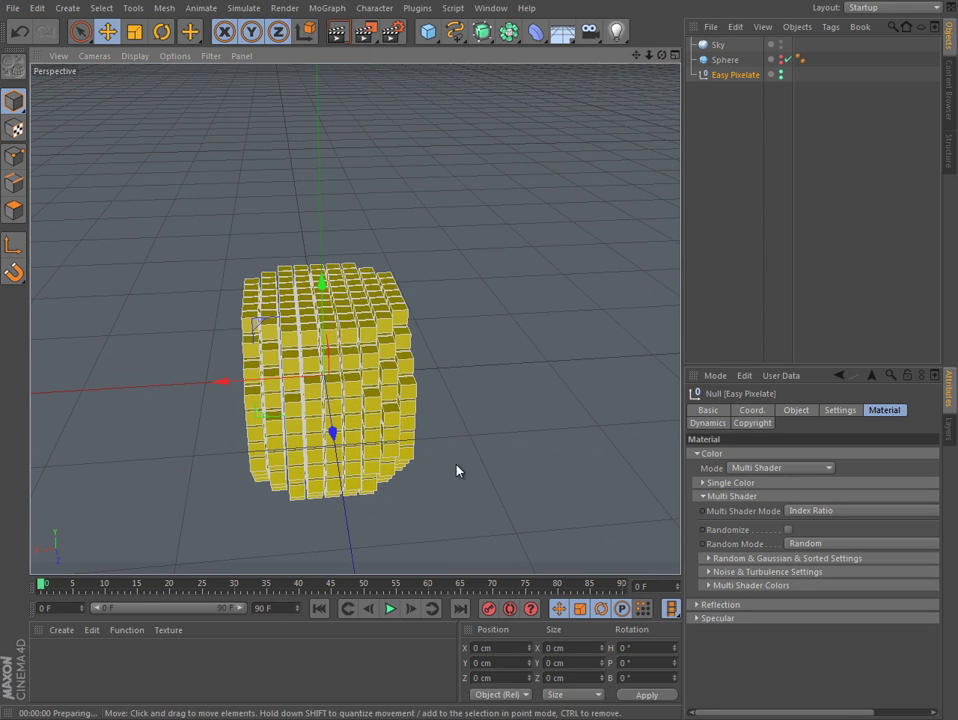
{"action": "left_click", "coordinate": [744, 586]}
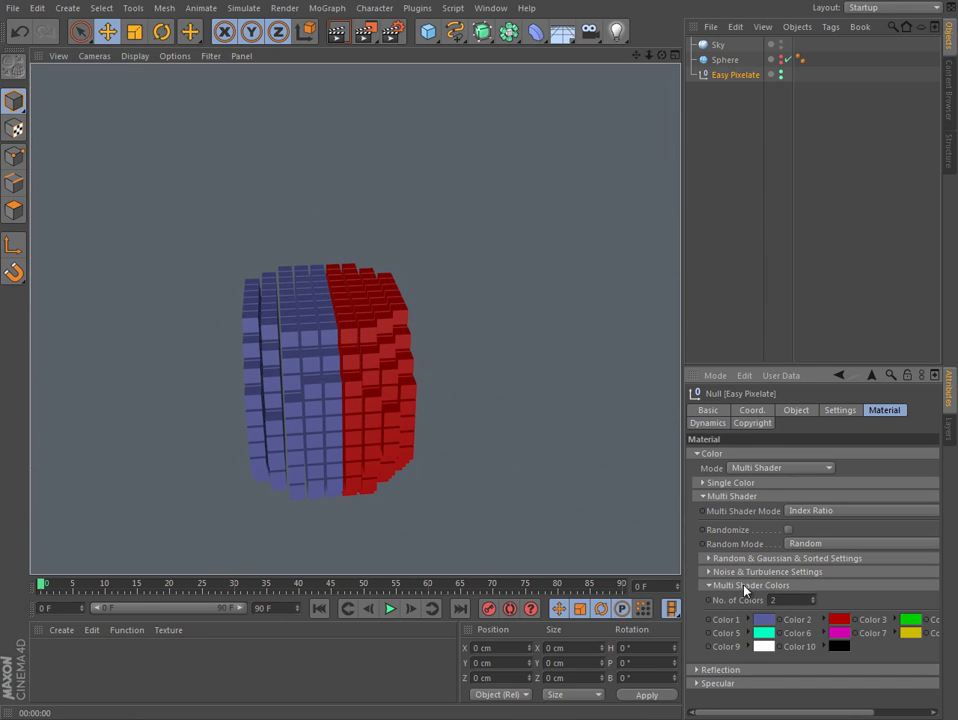
{"action": "left_click_drag", "start_coordinate": [811, 602], "coordinate": [813, 598]}
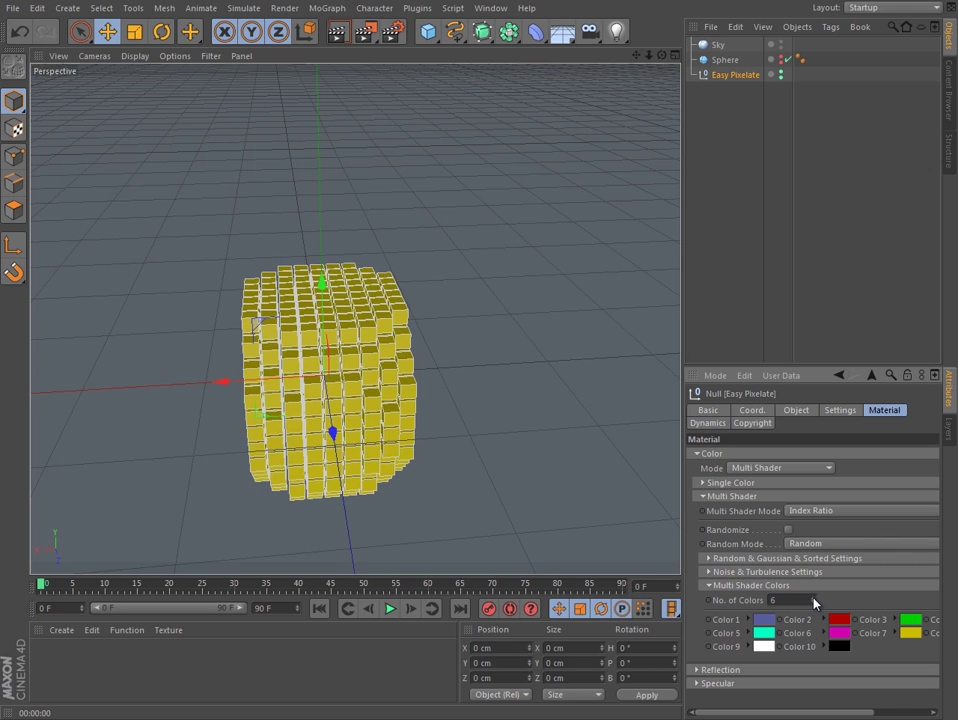
{"action": "key", "text": "ctrl+r"}
{"action": "left_click_drag", "start_coordinate": [683, 510], "coordinate": [565, 509]}
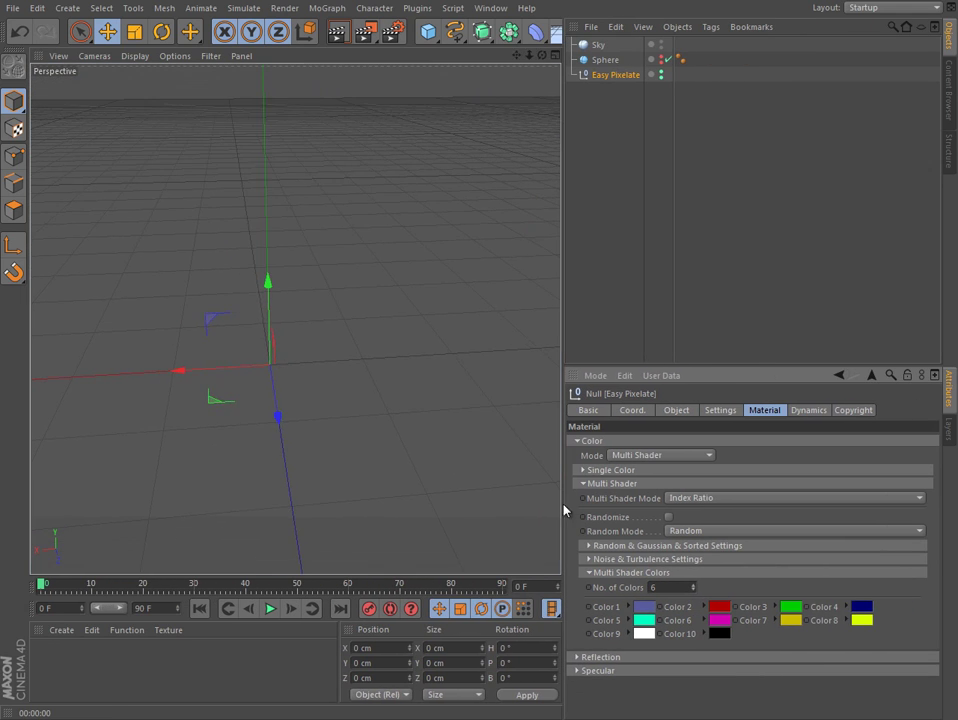
{"action": "key", "text": "ctrl+r"}
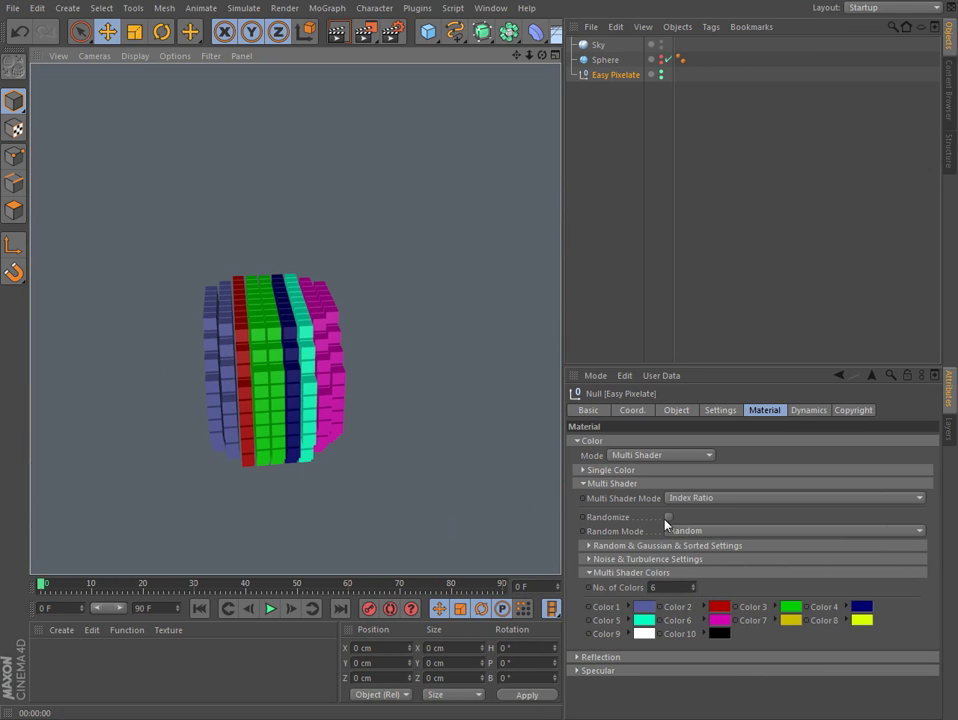
Step: Enable Randomize and set the Multi Shader mode to Color Brightness
{"action": "left_click", "coordinate": [668, 517]}
{"action": "key", "text": "ctrl+r"}
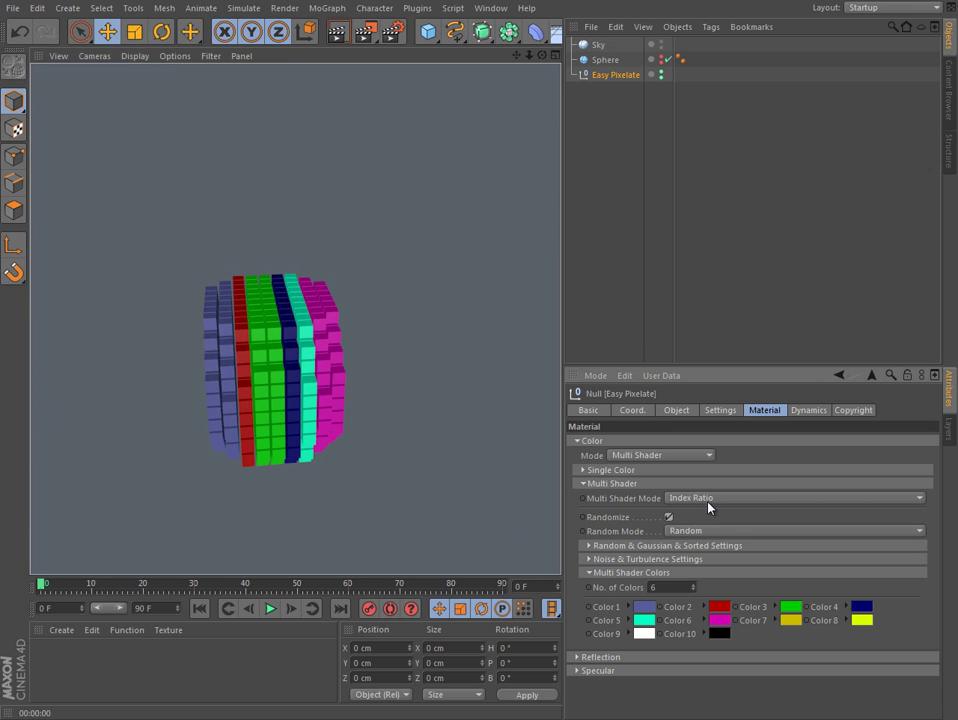
{"action": "left_click", "coordinate": [708, 499]}
{"action": "left_click", "coordinate": [738, 528]}
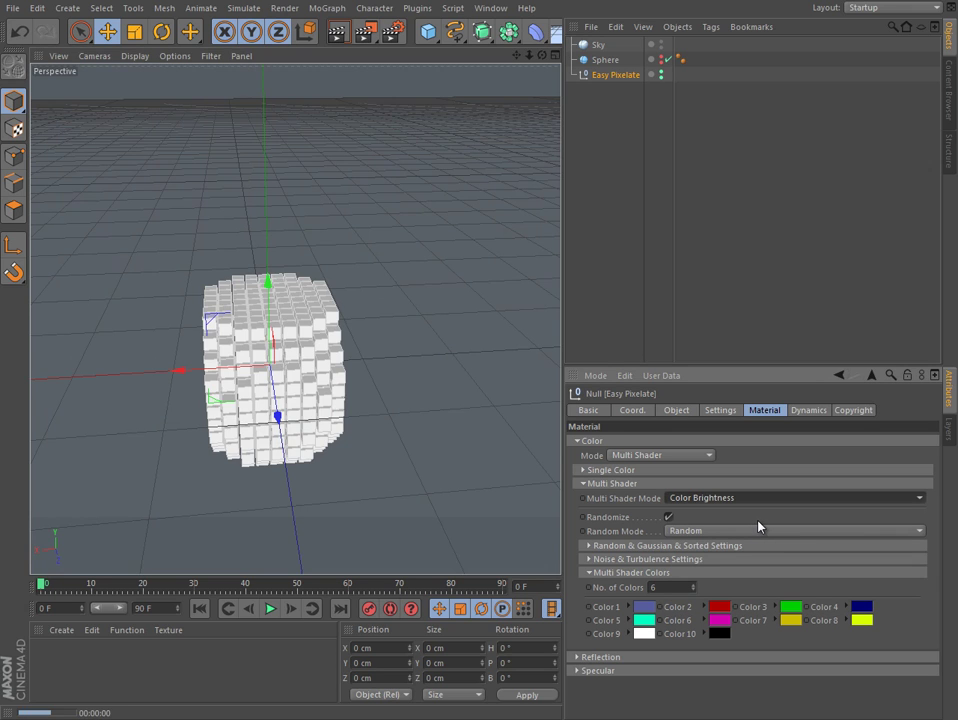
{"action": "key", "text": "ctrl+r"}
{"action": "mouse_move", "coordinate": [321, 459]}
{"action": "left_mouse_down", "text": "alt"}
{"action": "mouse_move", "coordinate": [447, 414]}
{"action": "mouse_move", "coordinate": [526, 406]}
{"action": "mouse_move", "coordinate": [463, 240]}
{"action": "left_mouse_up", "text": "alt"}
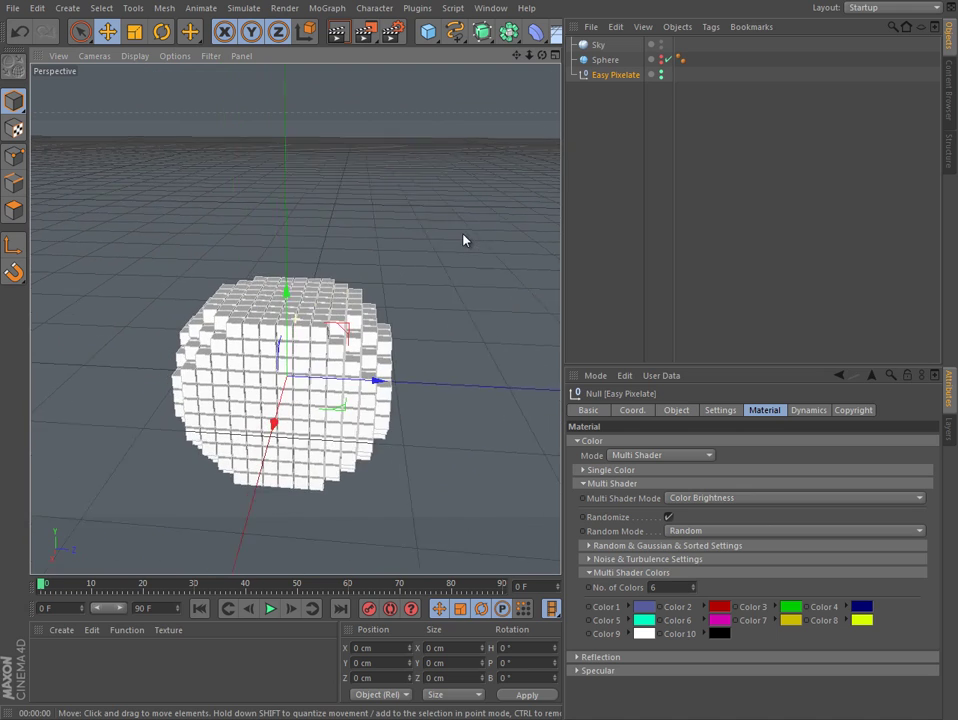
{"action": "key", "text": "ctrl+r"}
Step: Keep Random as the random mode and raise the seed to 12349
{"action": "left_click", "coordinate": [744, 533]}
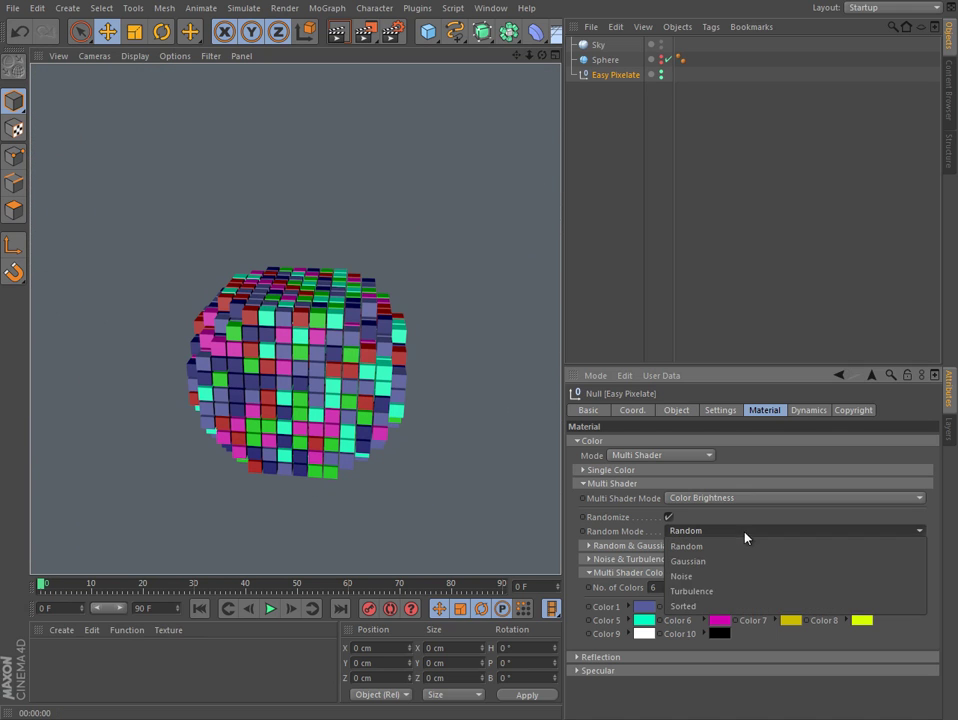
{"action": "left_click", "coordinate": [718, 545]}
{"action": "left_click", "coordinate": [599, 546]}
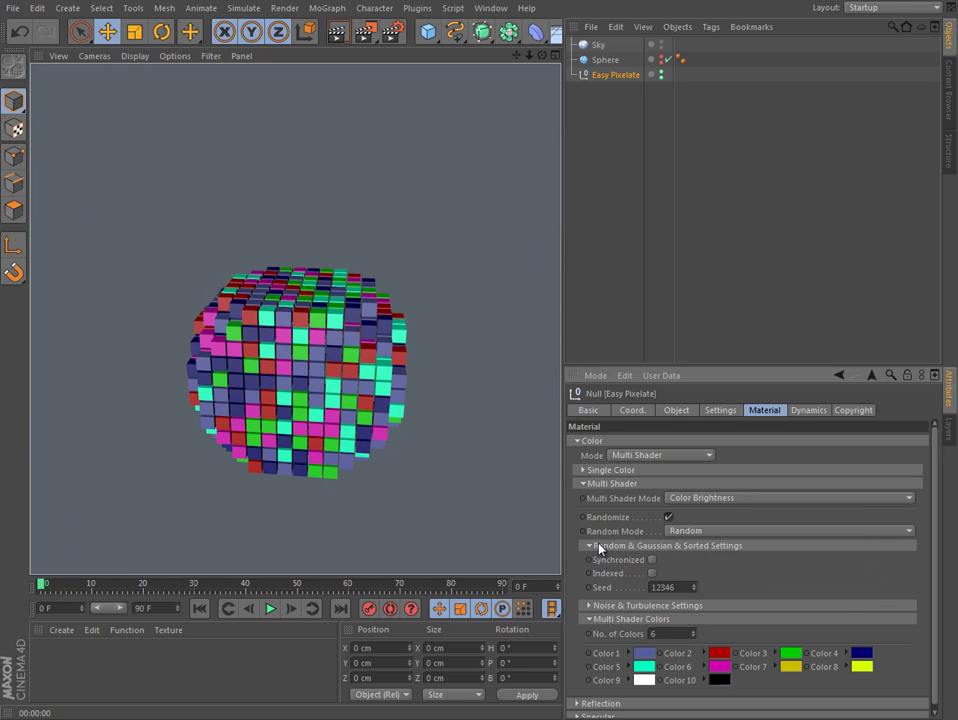
{"action": "left_click", "coordinate": [697, 588]}
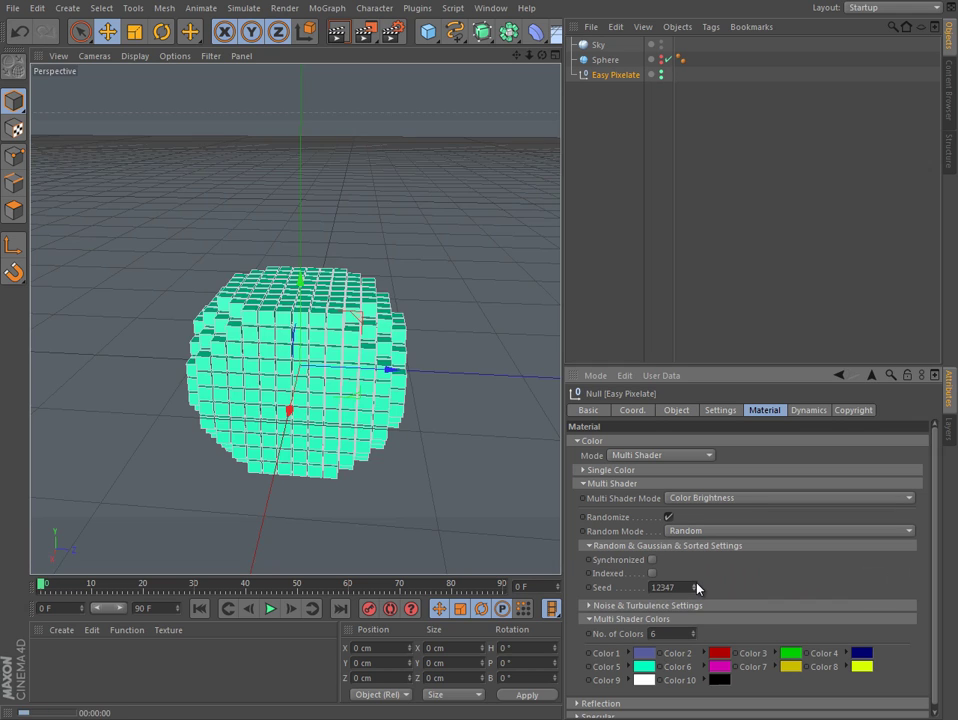
{"action": "key", "text": "ctrl+r"}
{"action": "left_click", "coordinate": [697, 588]}
{"action": "key", "text": "ctrl+r"}
{"action": "left_click", "coordinate": [697, 588]}
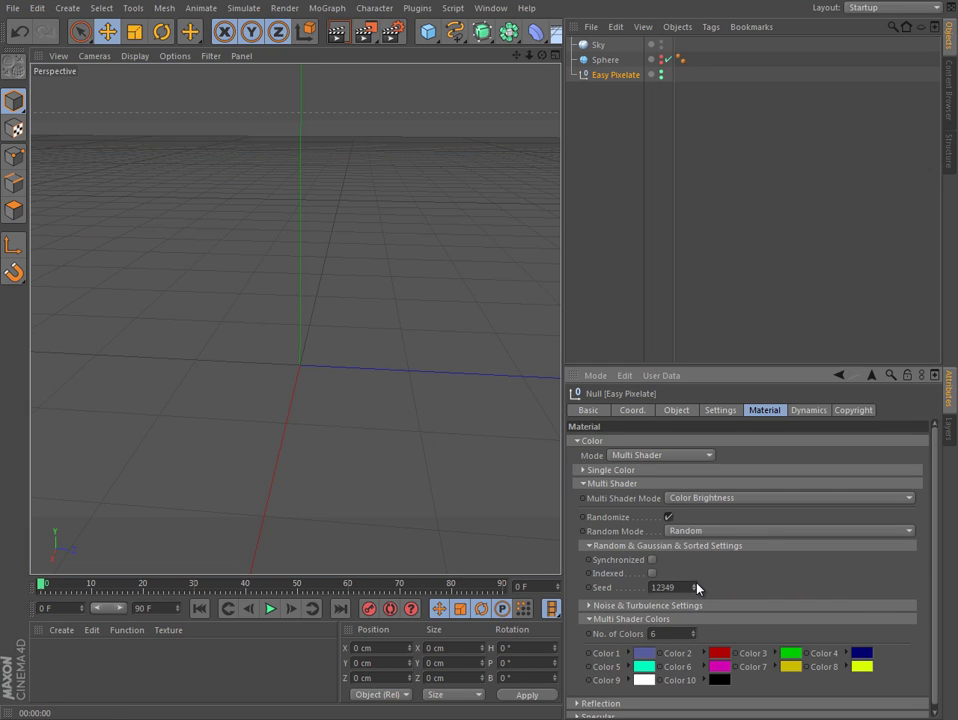
{"action": "key", "text": "ctrl+r"}
{"action": "left_click", "coordinate": [355, 246]}
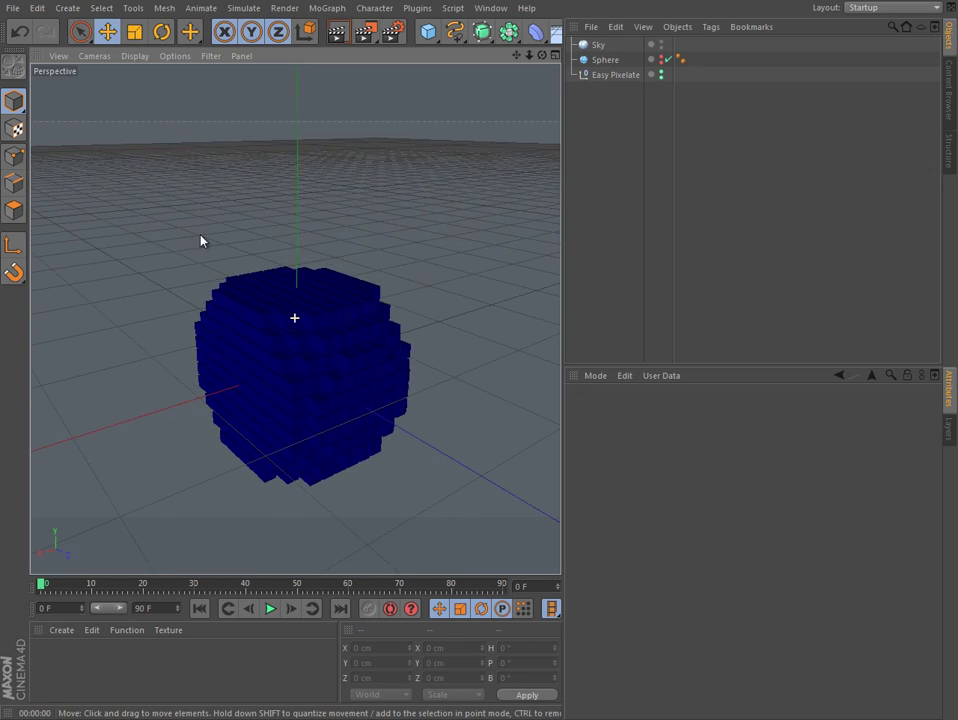
{"action": "left_click", "coordinate": [609, 76]}
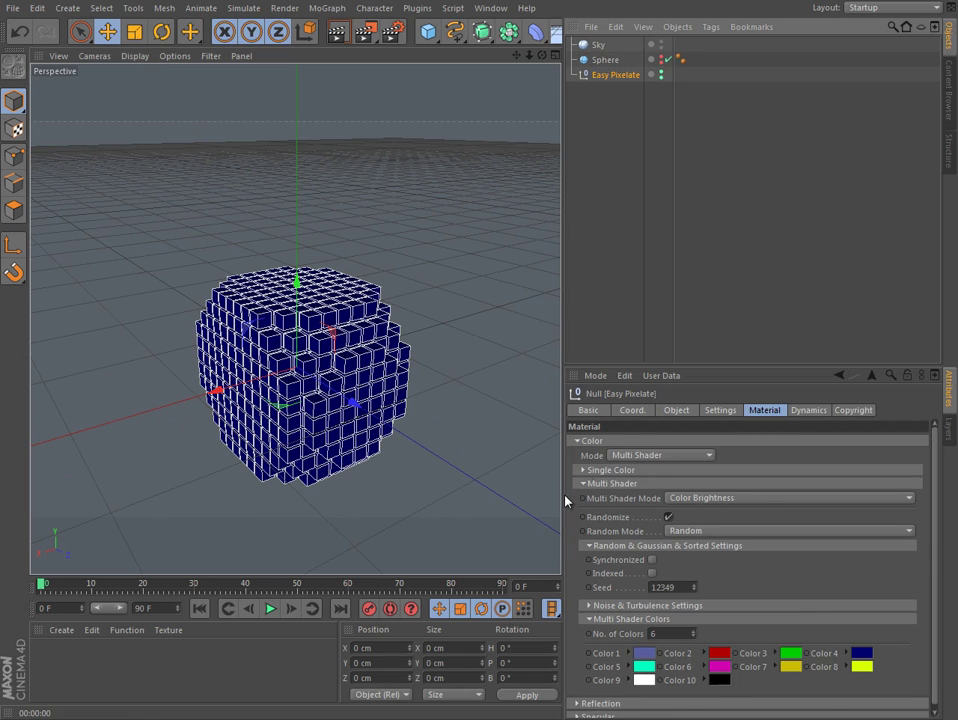
Step: Preview reflection on the cubes, then switch reflection back off
{"action": "left_click", "coordinate": [621, 442]}
{"action": "left_click", "coordinate": [578, 455]}
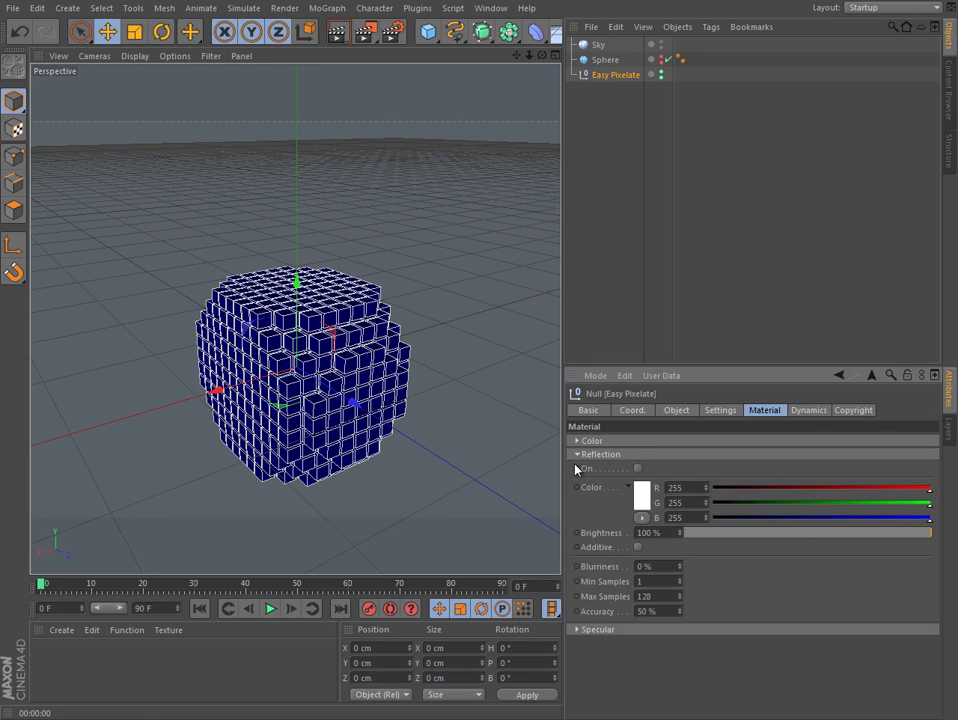
{"action": "key", "text": "ctrl+r"}
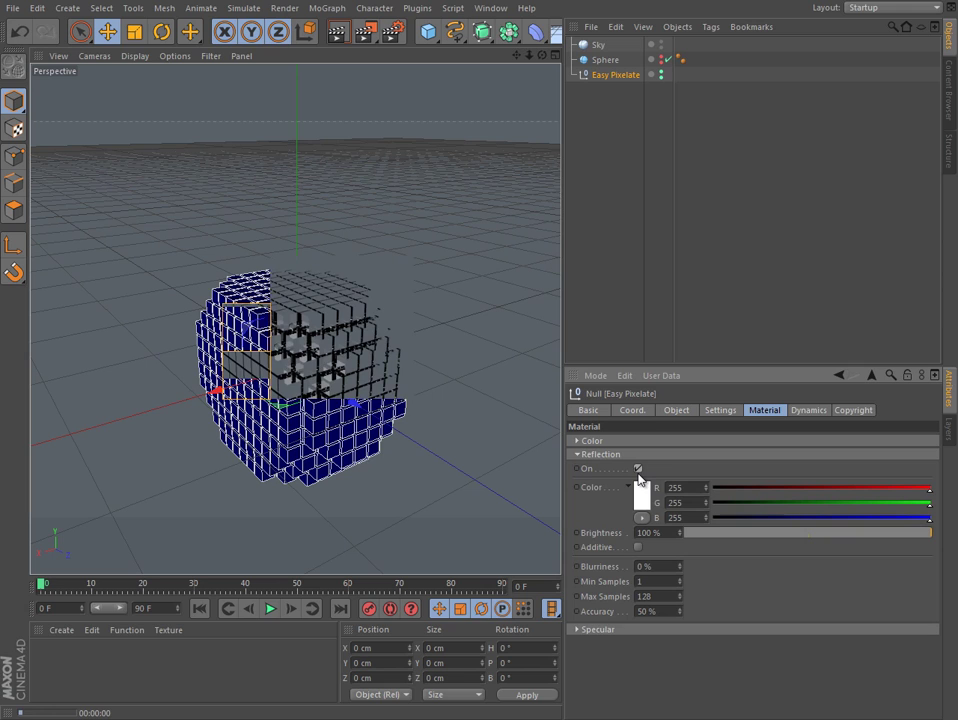
{"action": "left_click", "coordinate": [638, 469]}
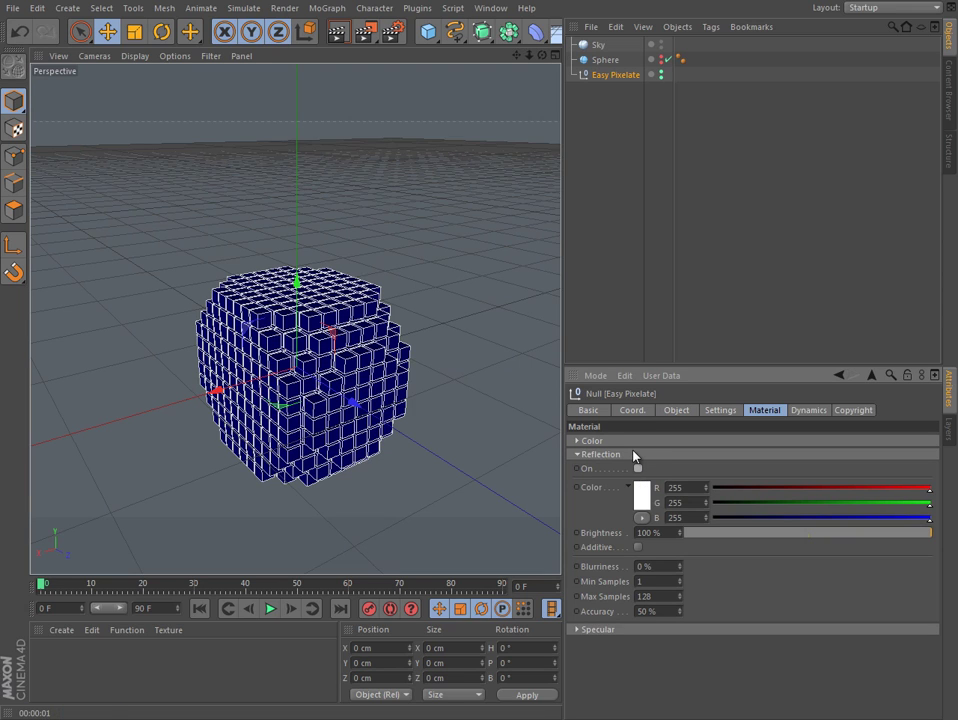
{"action": "left_click", "coordinate": [620, 454]}
Step: Try higher specular height and inner width, then reset specular to defaults
{"action": "left_click", "coordinate": [610, 468]}
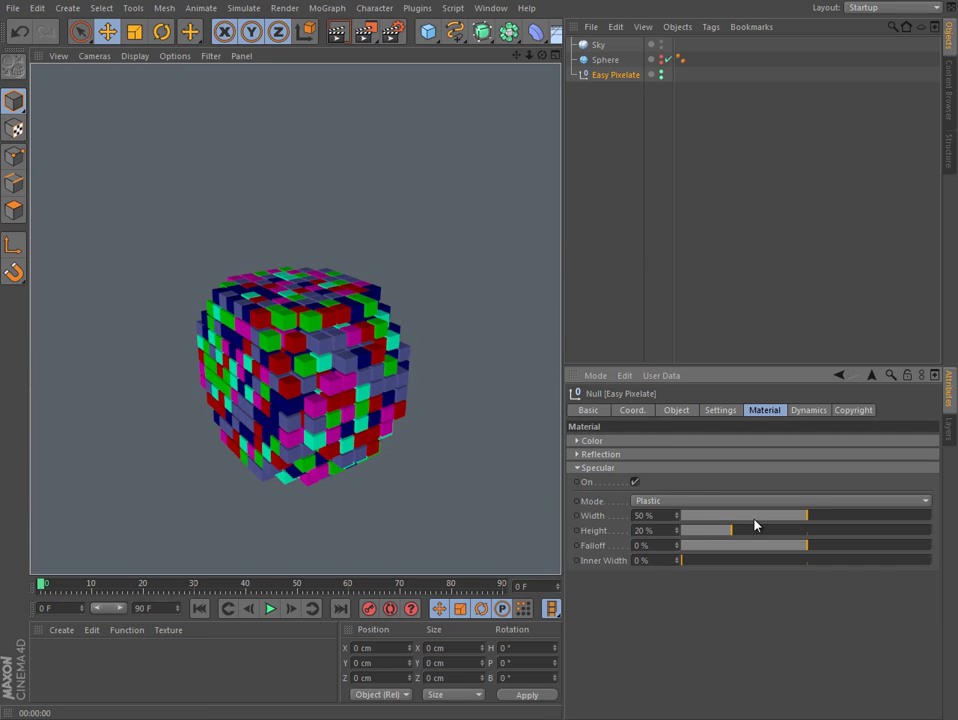
{"action": "left_click_drag", "start_coordinate": [753, 524], "coordinate": [865, 537]}
{"action": "left_click", "coordinate": [806, 561]}
{"action": "key", "text": "ctrl+r"}
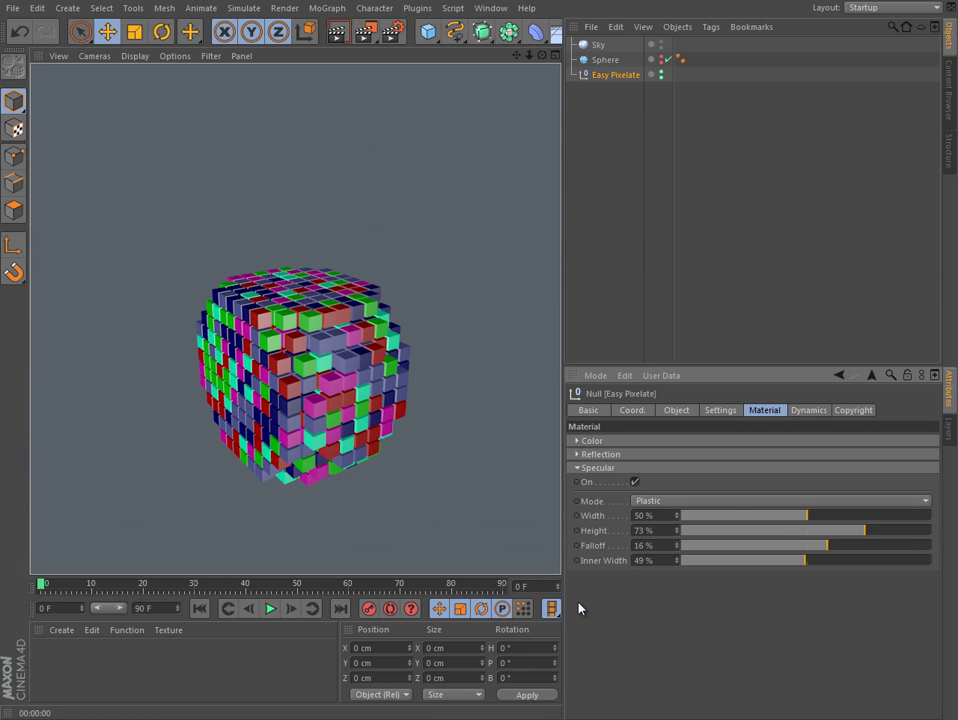
{"action": "right_click", "coordinate": [604, 562]}
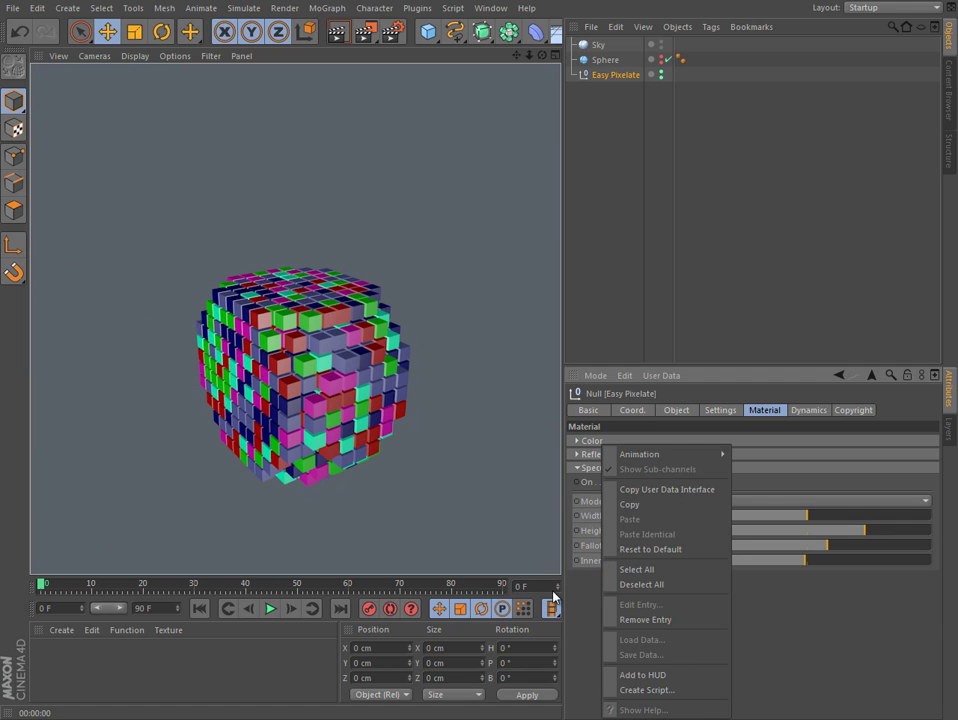
{"action": "left_click", "coordinate": [650, 549]}
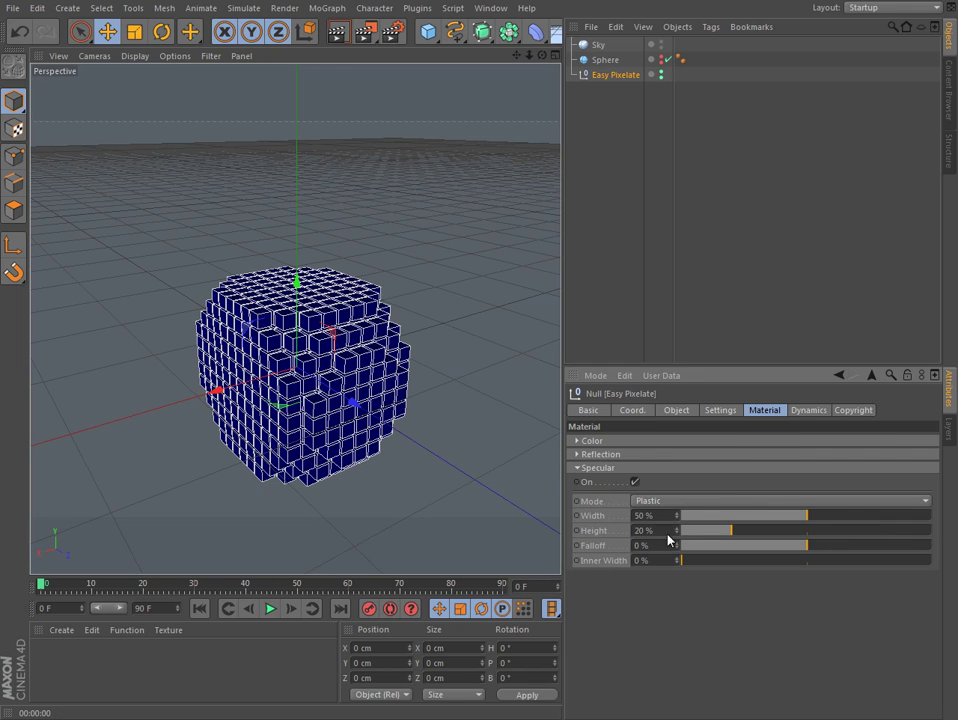
{"action": "left_click", "coordinate": [806, 411]}
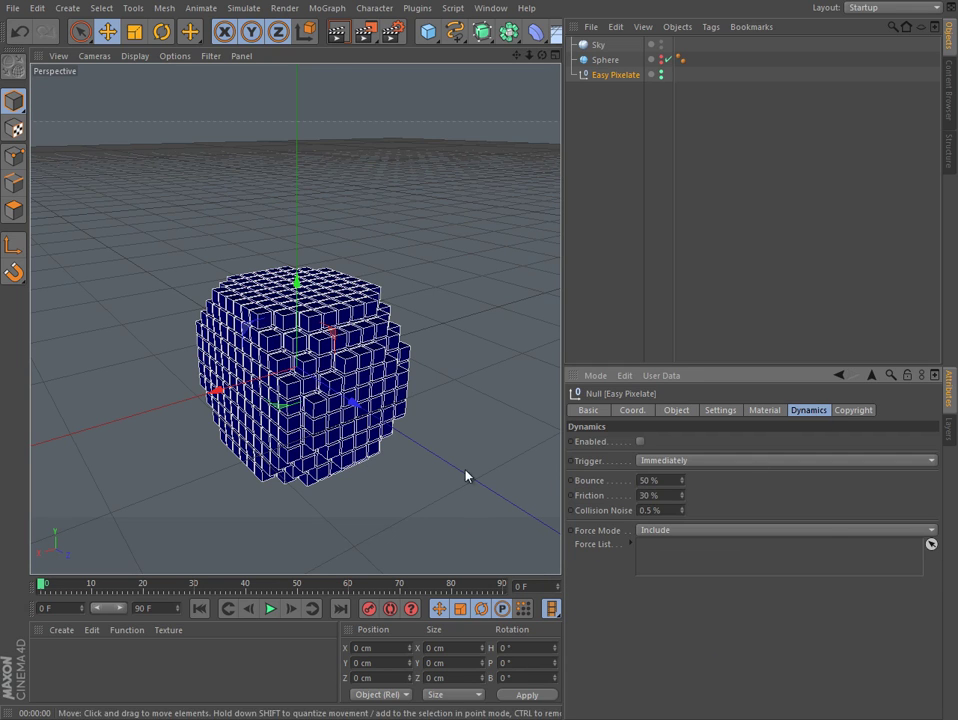
Step: Add a Floor at Y -117.153 cm beneath the sphere and tag it Collider Body
{"action": "left_click", "coordinate": [535, 31]}
{"action": "key", "text": "F3"}
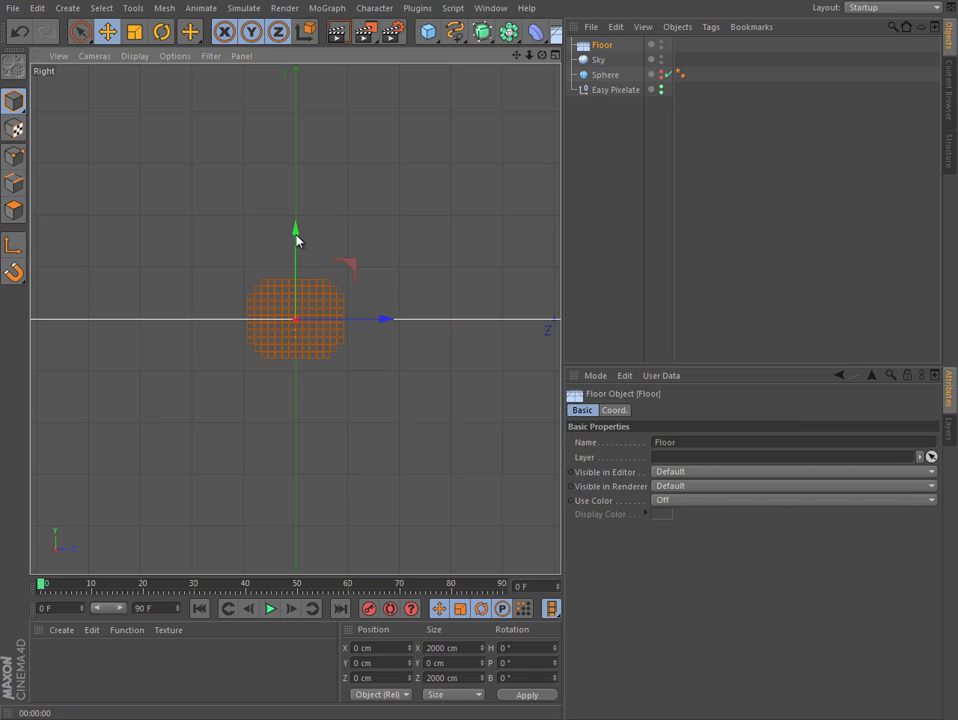
{"action": "left_click_drag", "start_coordinate": [296, 240], "coordinate": [297, 297]}
{"action": "key", "text": "F1"}
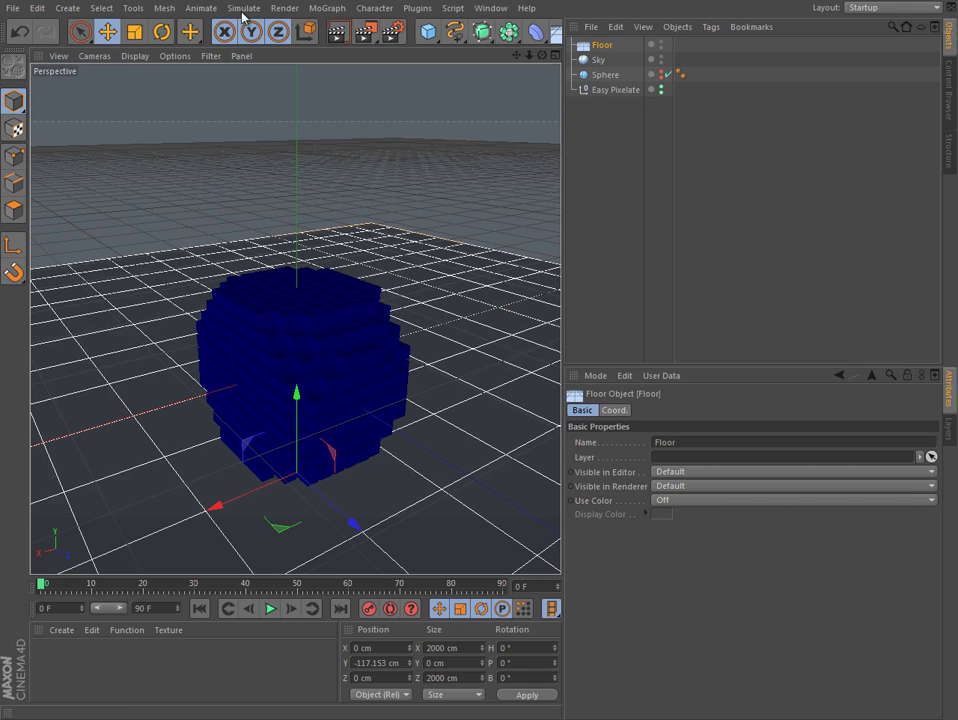
{"action": "right_click", "coordinate": [605, 45]}
{"action": "mouse_move", "coordinate": [655, 141]}
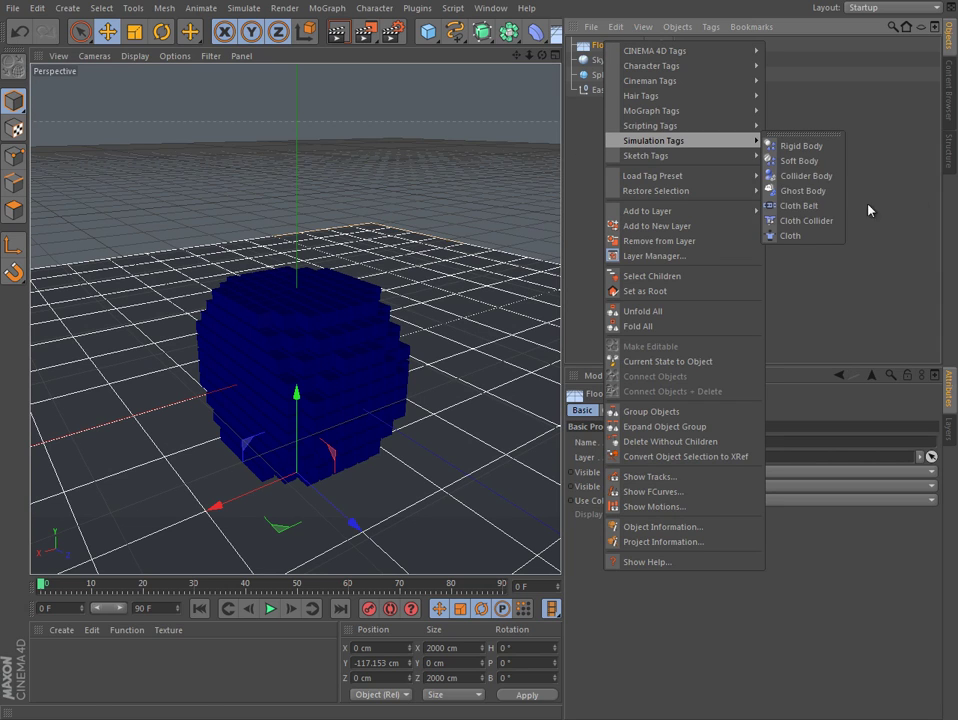
{"action": "left_click", "coordinate": [820, 178]}
{"action": "left_click", "coordinate": [695, 214]}
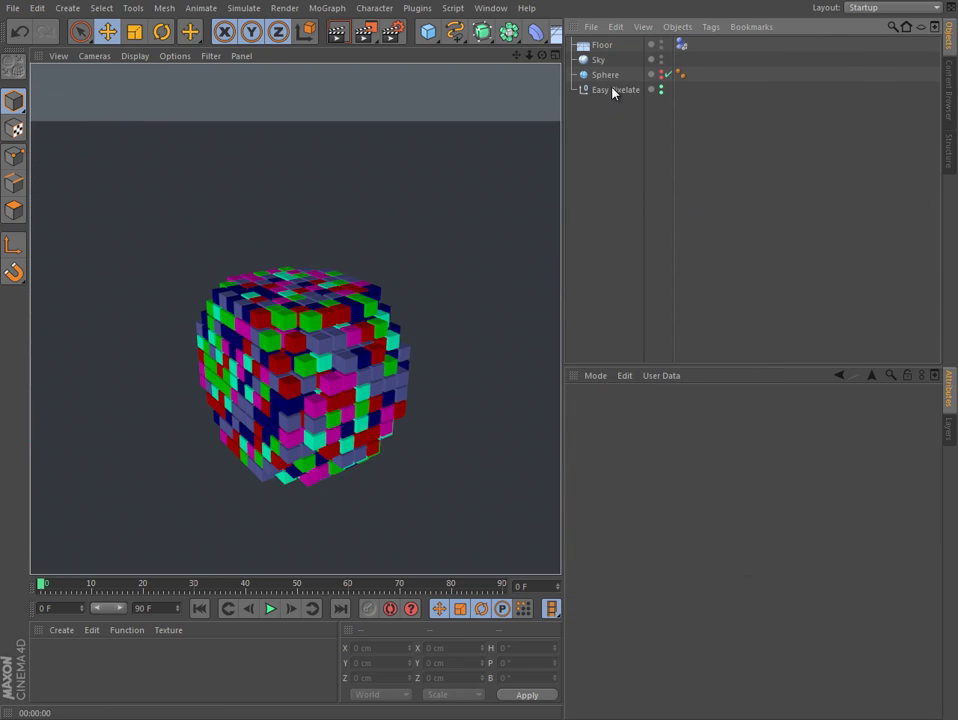
Step: Set Easy Pixelate's dynamics trigger to Immediately after trying other trigger options
{"action": "left_click", "coordinate": [615, 90]}
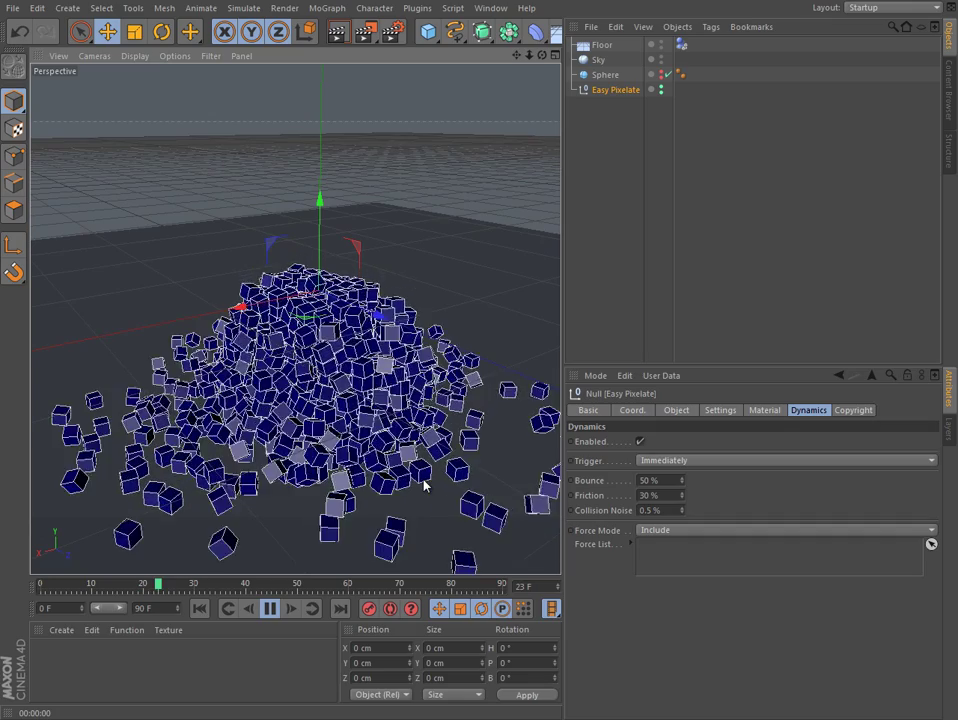
{"action": "left_click", "coordinate": [725, 460]}
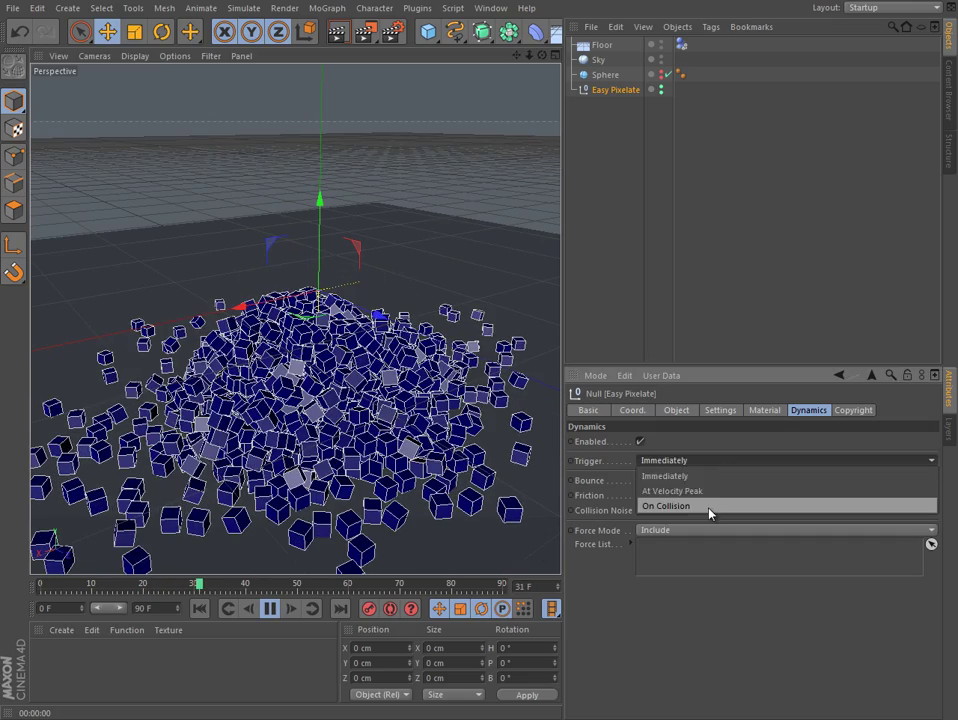
{"action": "left_click", "coordinate": [716, 491]}
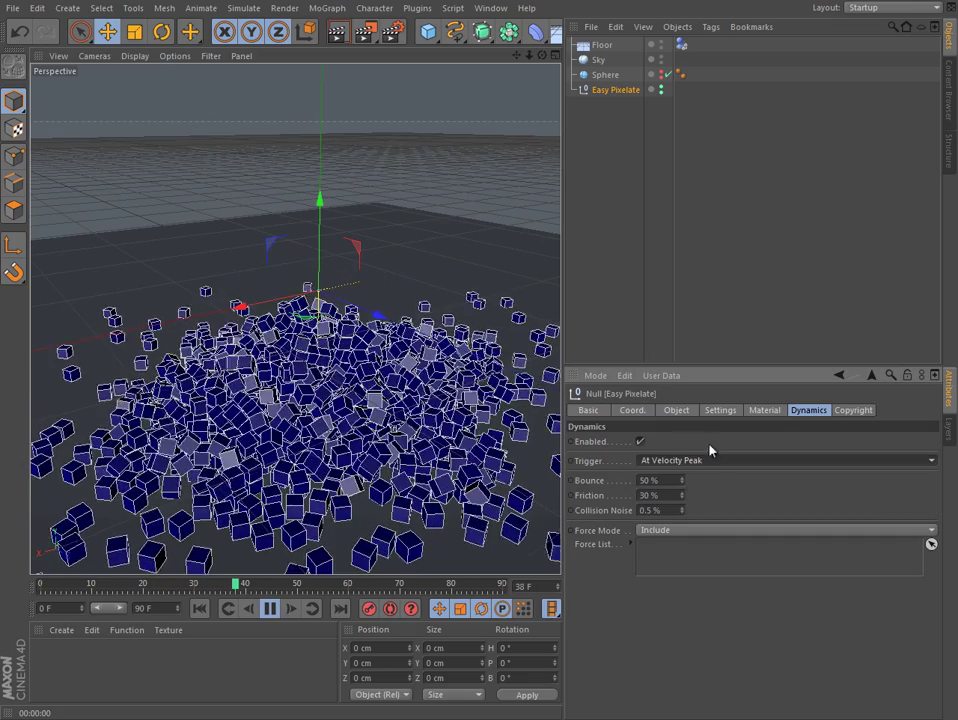
{"action": "left_click", "coordinate": [720, 462]}
{"action": "left_click", "coordinate": [718, 469]}
{"action": "left_click", "coordinate": [718, 462]}
{"action": "left_click", "coordinate": [718, 435]}
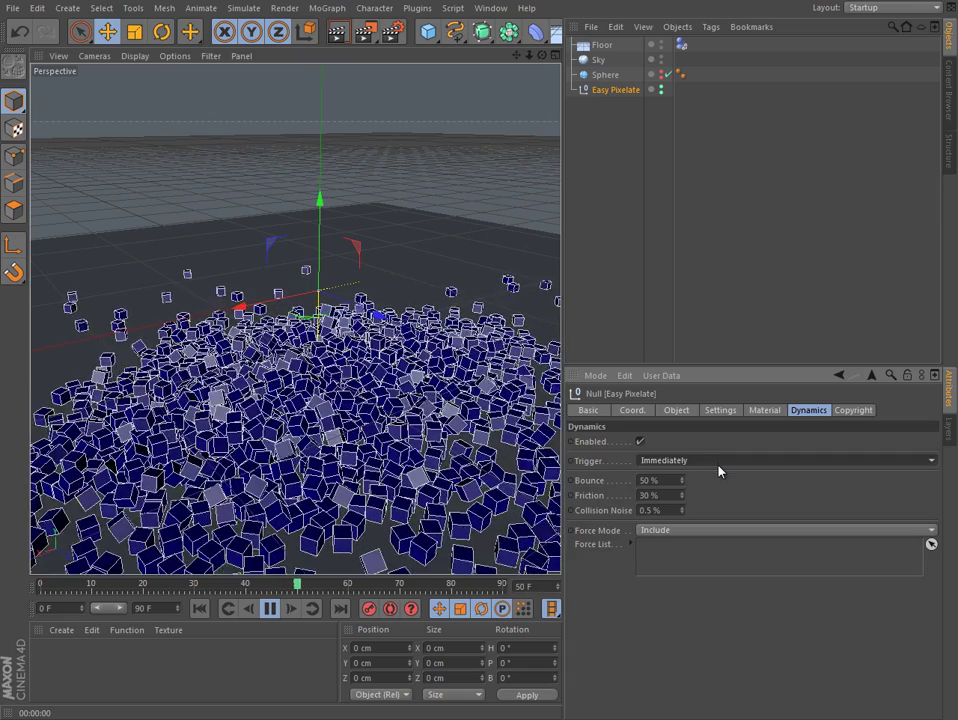
{"action": "left_click", "coordinate": [199, 608]}
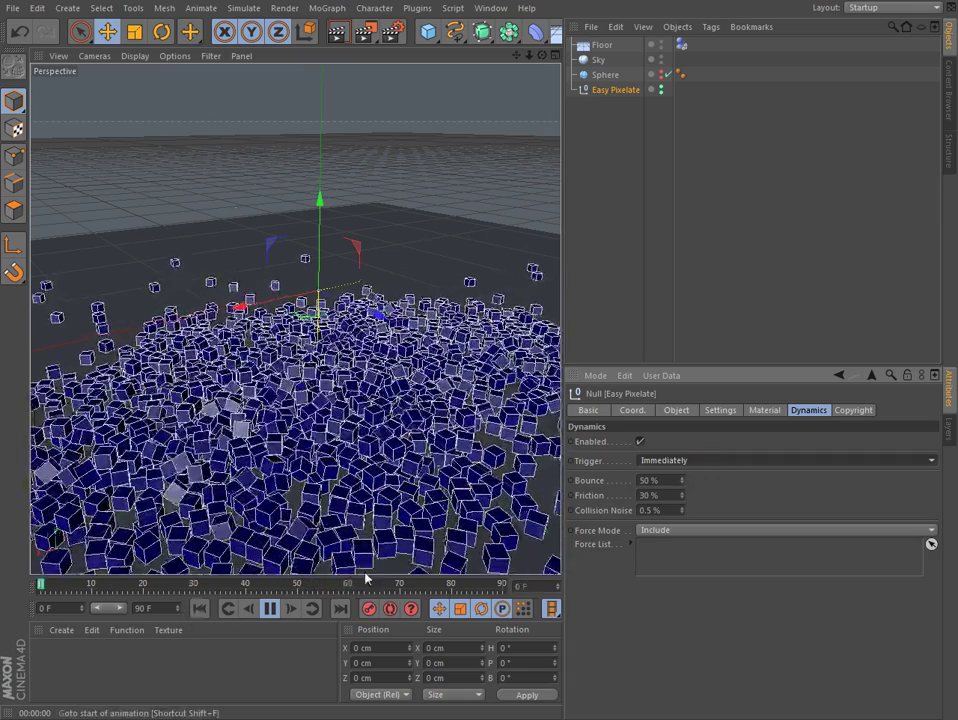
Step: Set dynamics Friction to 5400% and play until the cubes collapse
{"action": "left_click", "coordinate": [676, 495]}
{"action": "type", "text": "5400"}
{"action": "key", "text": "Return"}
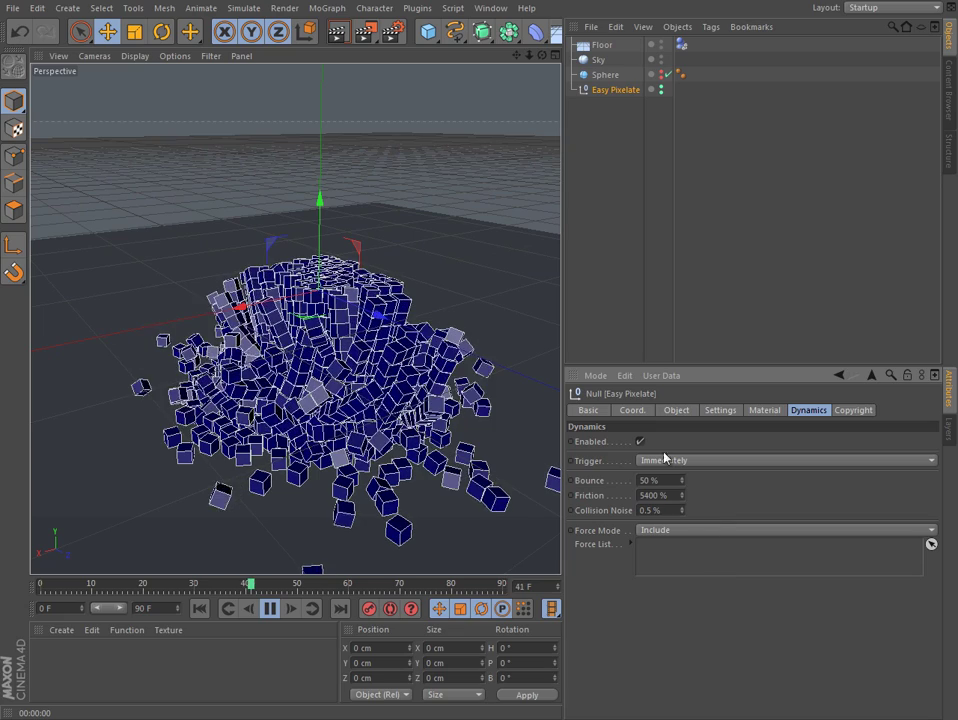
{"action": "key", "text": "space"}
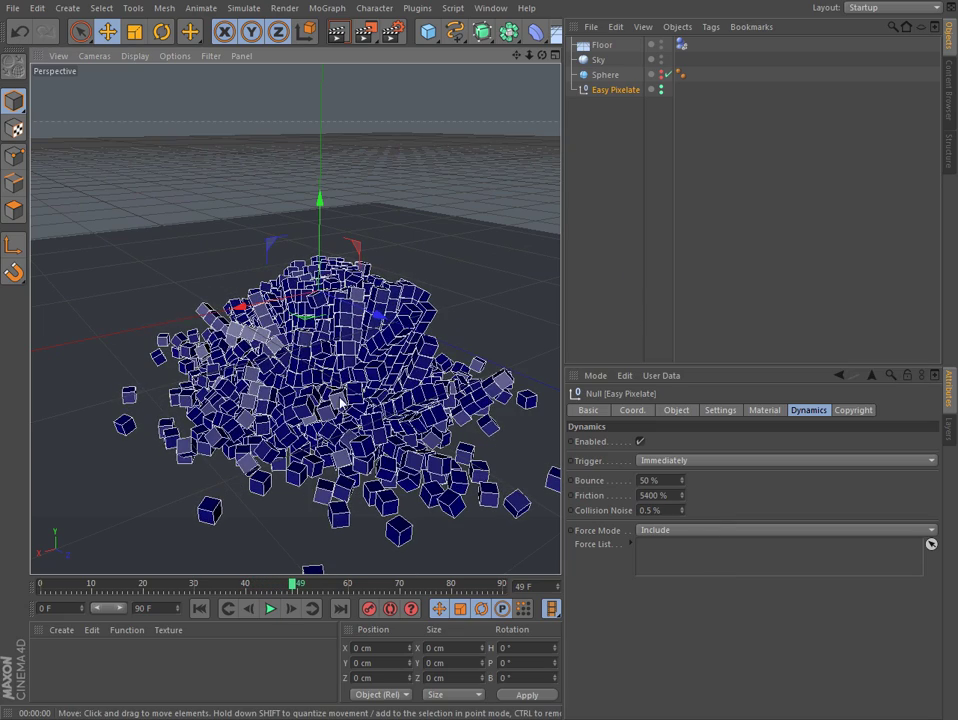
{"action": "scroll", "coordinate": [300, 335], "scroll_direction": "down", "scroll_amount": 3}
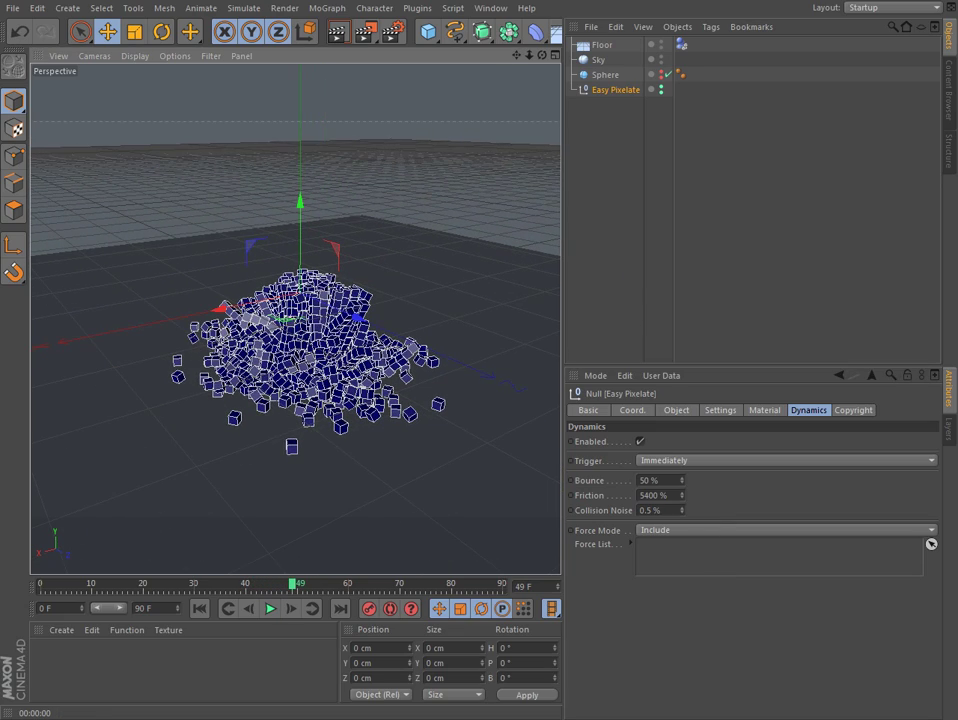
Step: Maximize the perspective view, centre the cube pile and render it
{"action": "left_click", "coordinate": [940, 8]}
{"action": "left_click", "coordinate": [952, 10]}
{"action": "middle_click", "coordinate": [483, 297]}
{"action": "scroll", "coordinate": [421, 265], "scroll_direction": "up", "scroll_amount": 3}
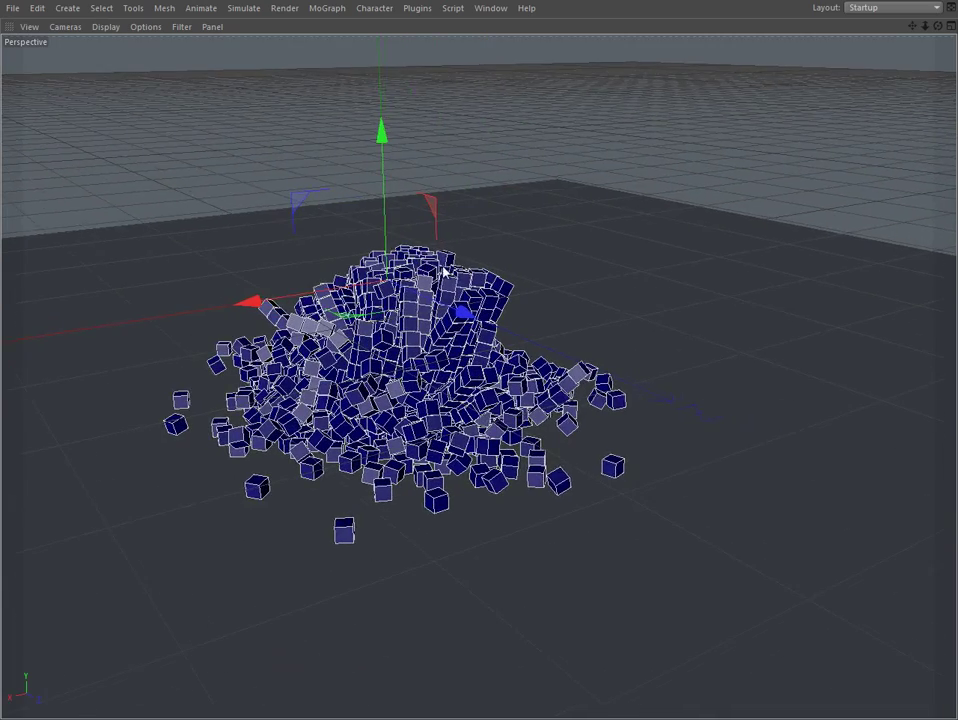
{"action": "middle_click_drag", "start_coordinate": [444, 270], "coordinate": [454, 273], "text": "alt"}
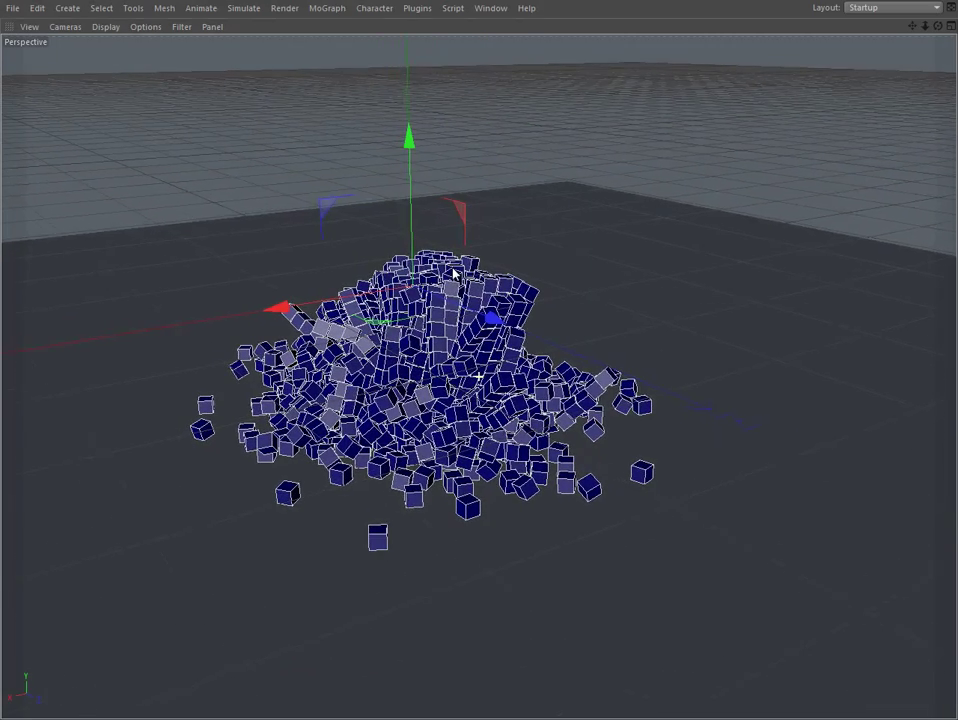
{"action": "key", "text": "ctrl+r"}
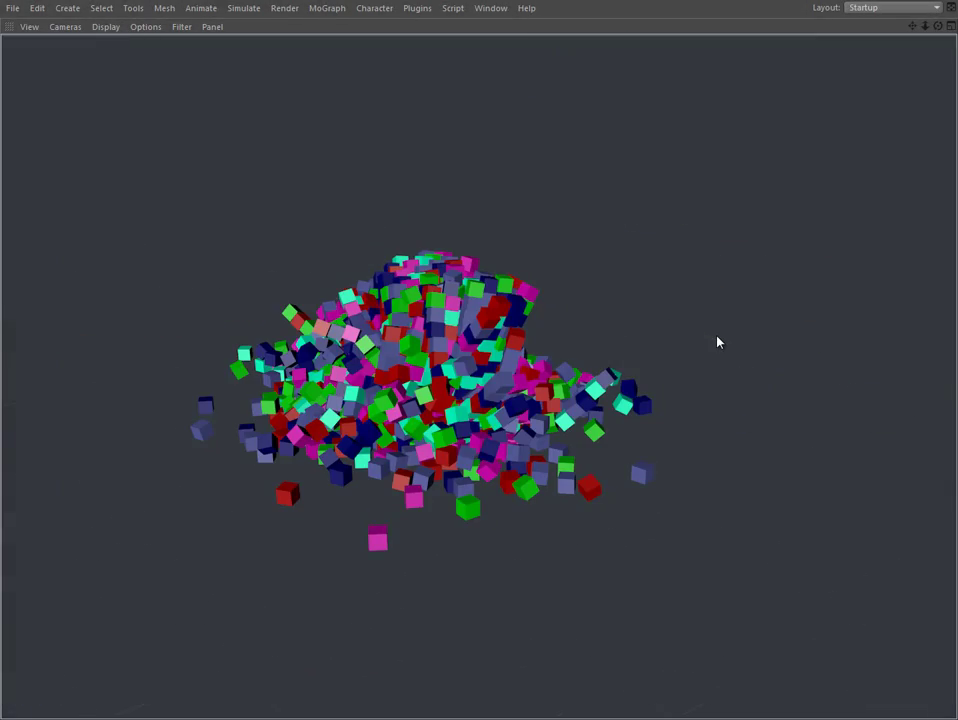